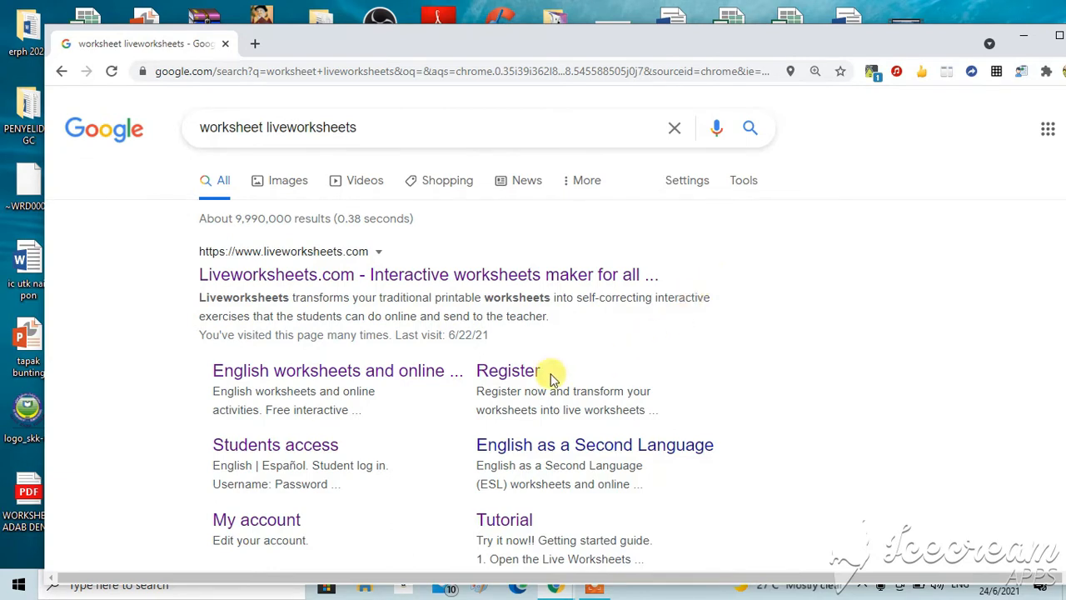
# Step: Open Liveworksheets from the search results and browse My worksheets and My workbooks in the account menu
pyautogui.click(506, 376)
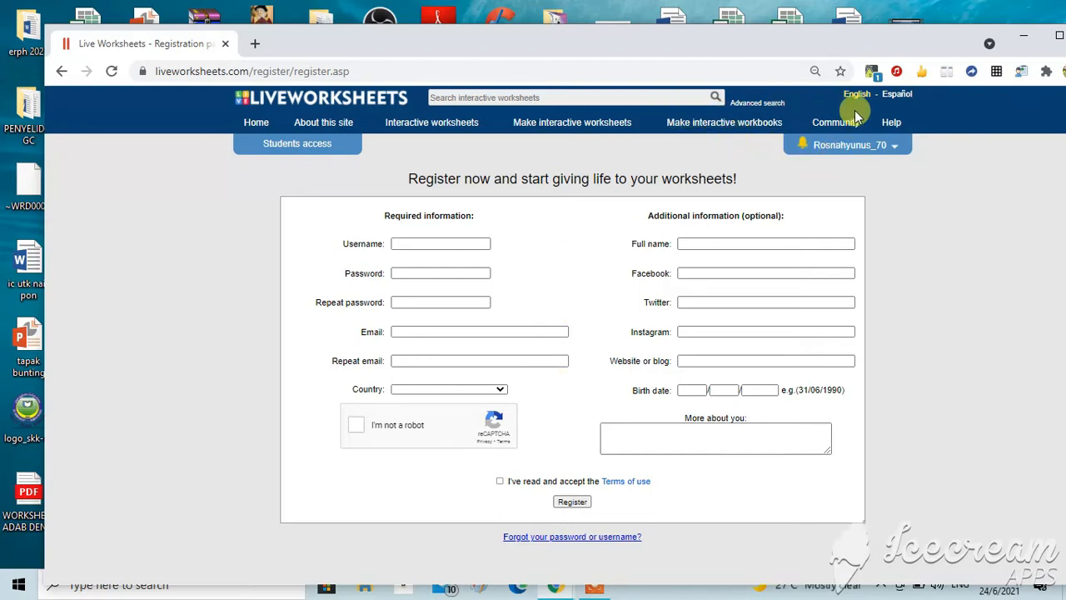
pyautogui.click(894, 149)
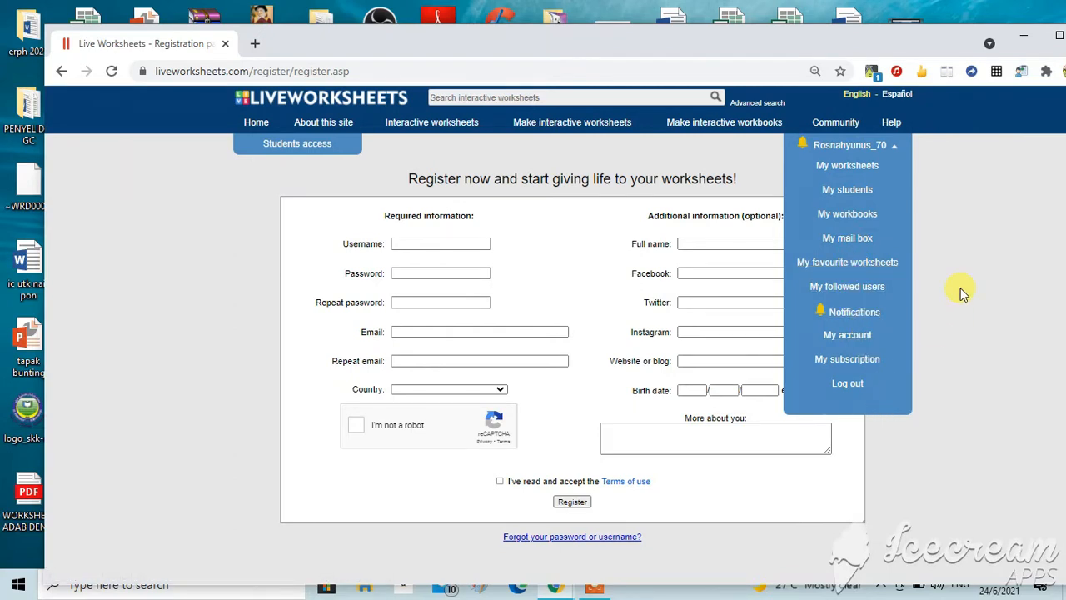
pyautogui.click(856, 167)
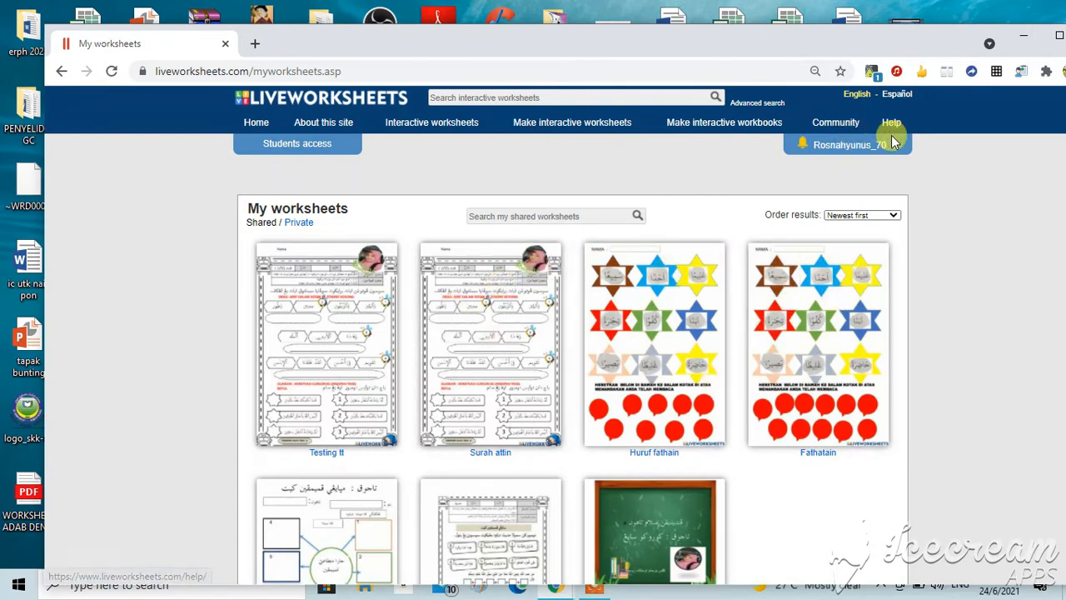
pyautogui.moveTo(895, 146)
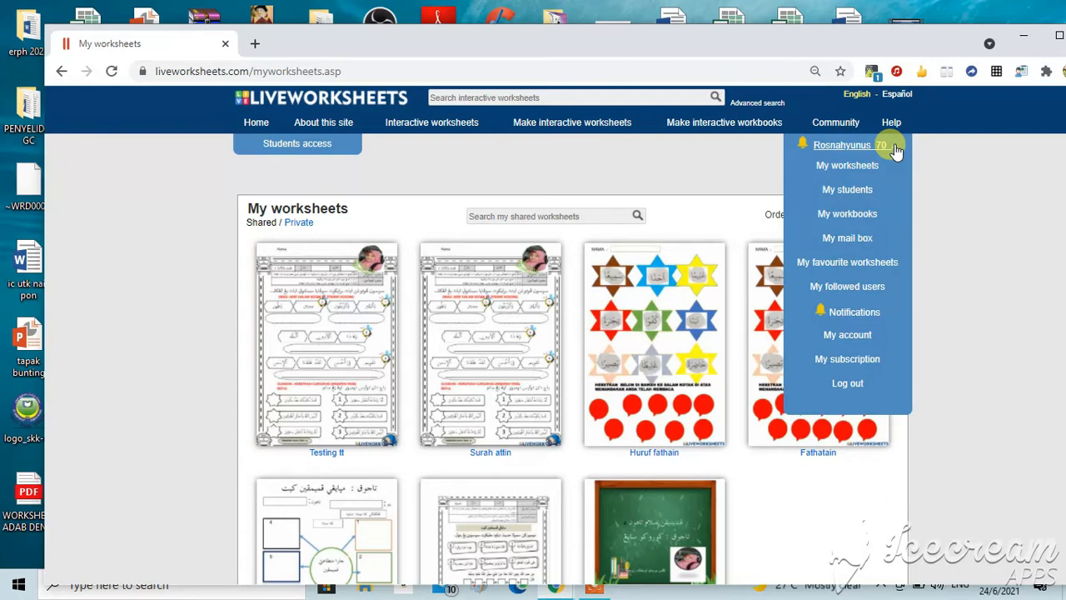
pyautogui.click(867, 216)
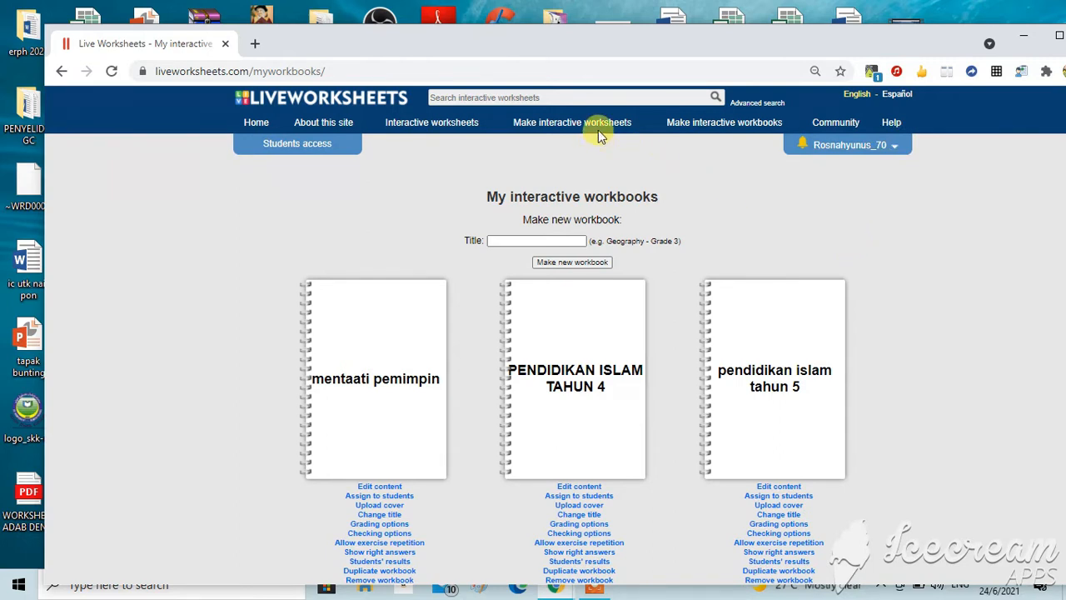
# Step: Open the worksheet maker's Get started page to upload a worksheet
pyautogui.moveTo(596, 133)
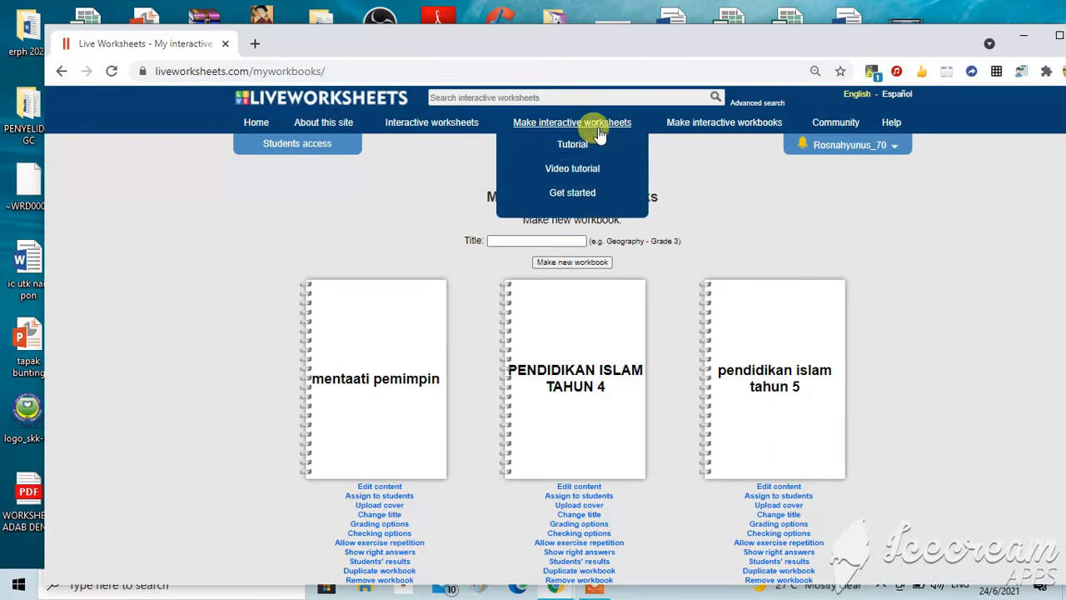
pyautogui.click(595, 198)
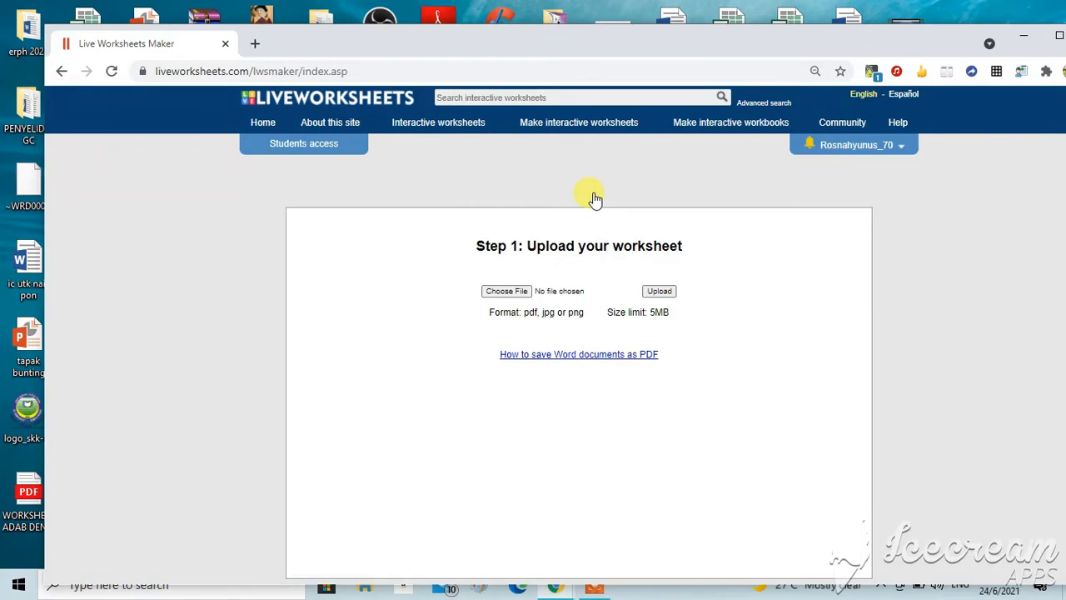
# Step: Open the latihan surah attin PDF from the bahan PdPr folder on the desktop to review it, then close it
pyautogui.click(1023, 36)
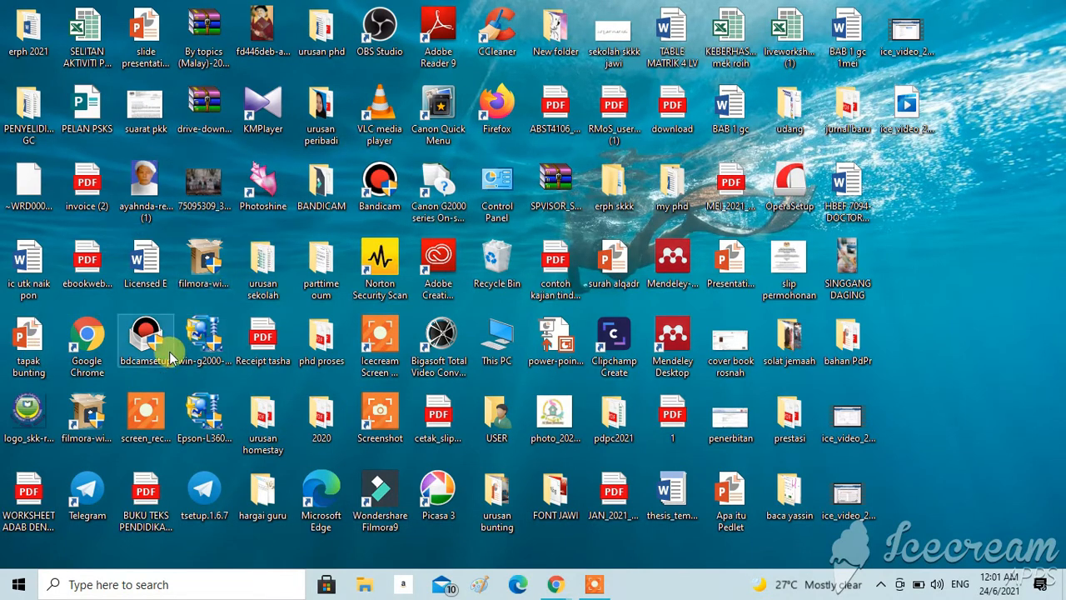
pyautogui.doubleClick(849, 346)
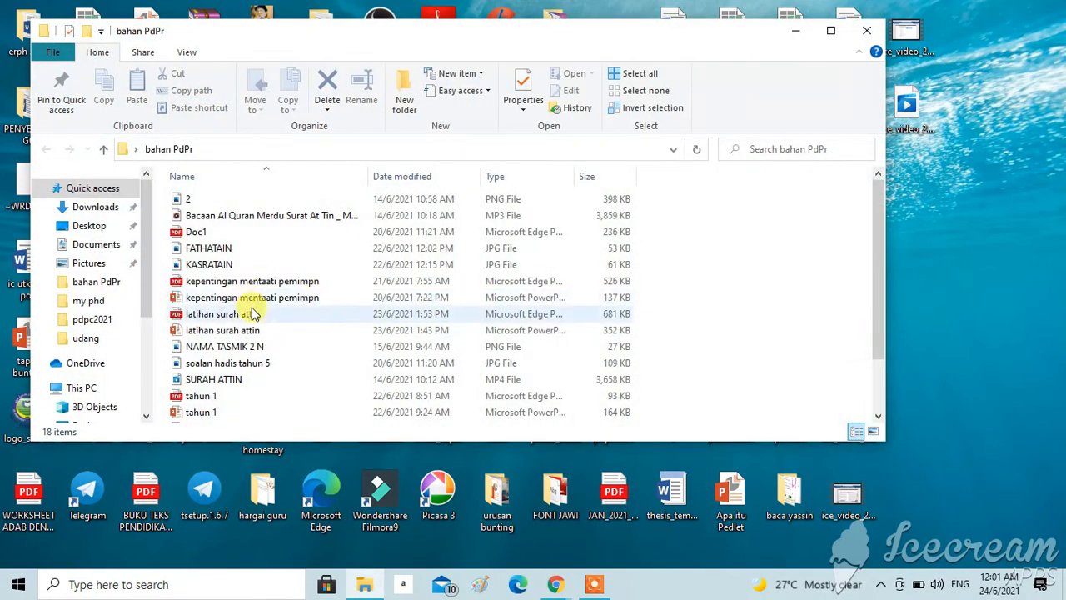
pyautogui.doubleClick(248, 321)
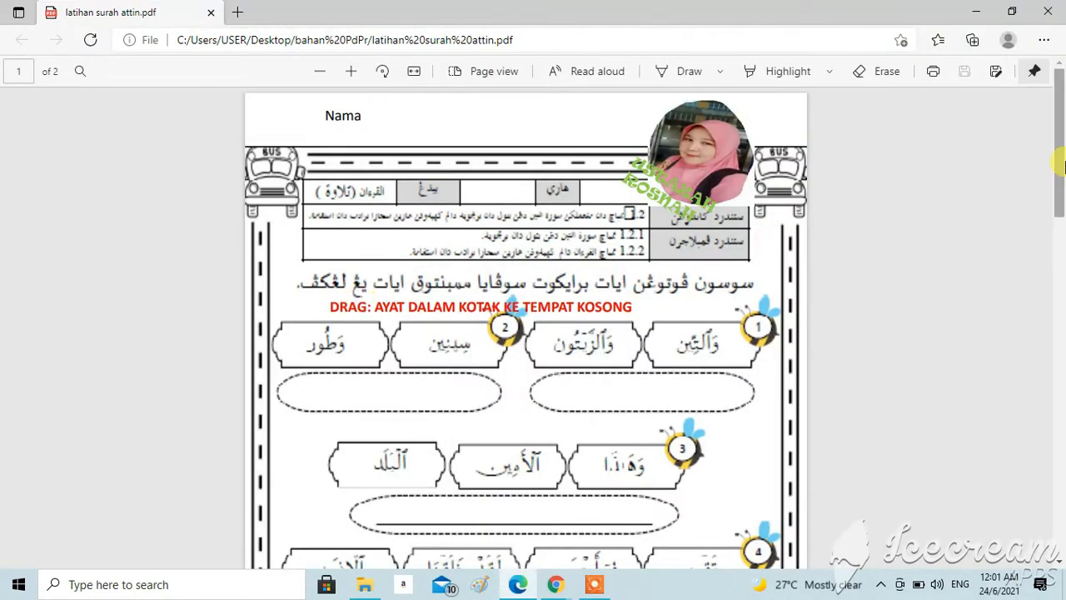
pyautogui.moveTo(1062, 150); pyautogui.dragTo(1054, 71)
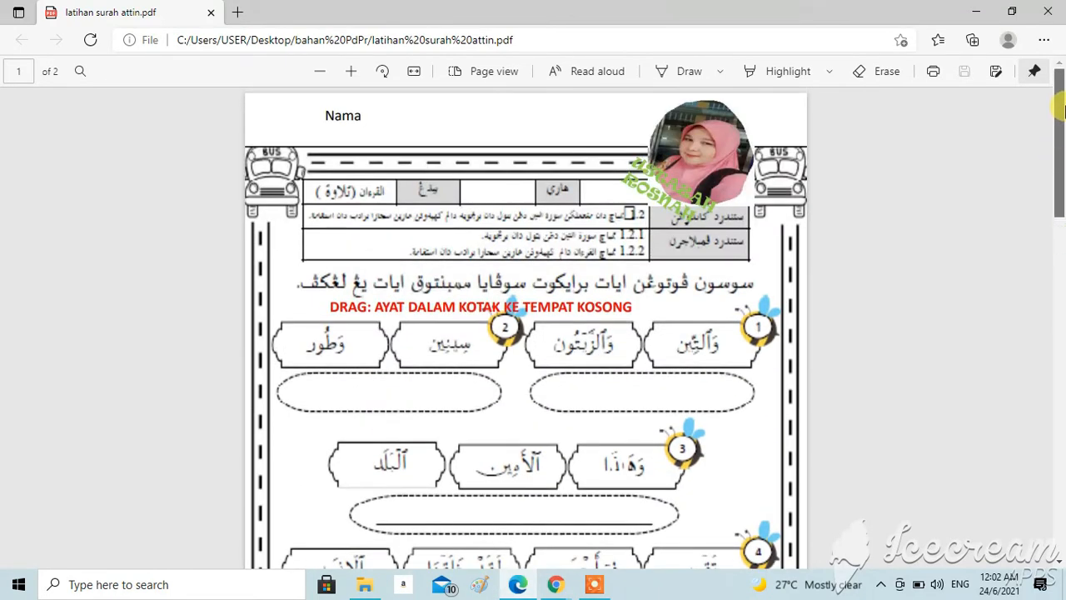
pyautogui.click(1054, 19)
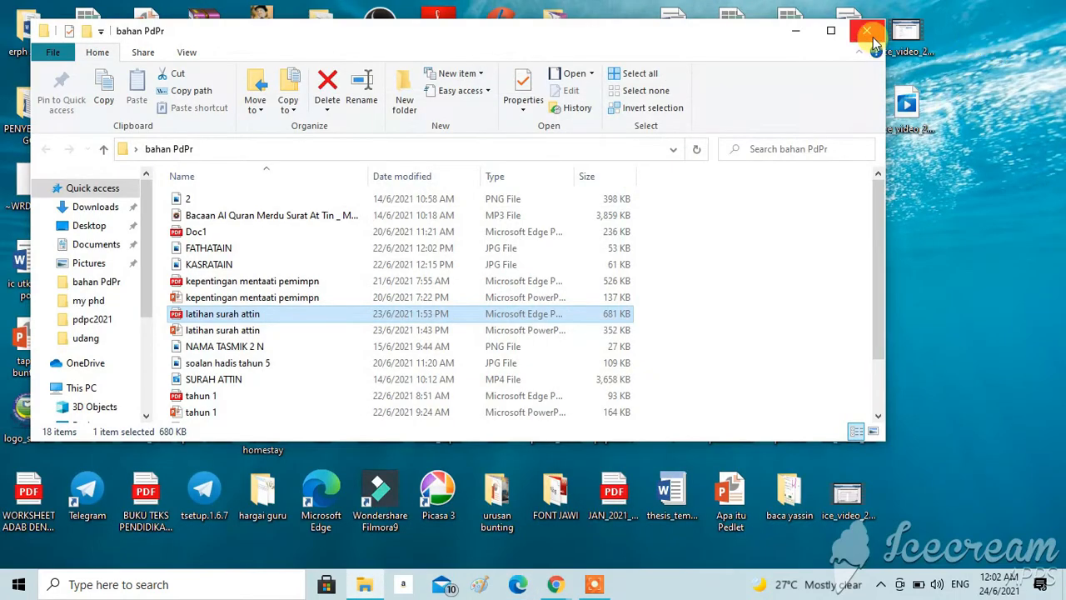
pyautogui.click(873, 33)
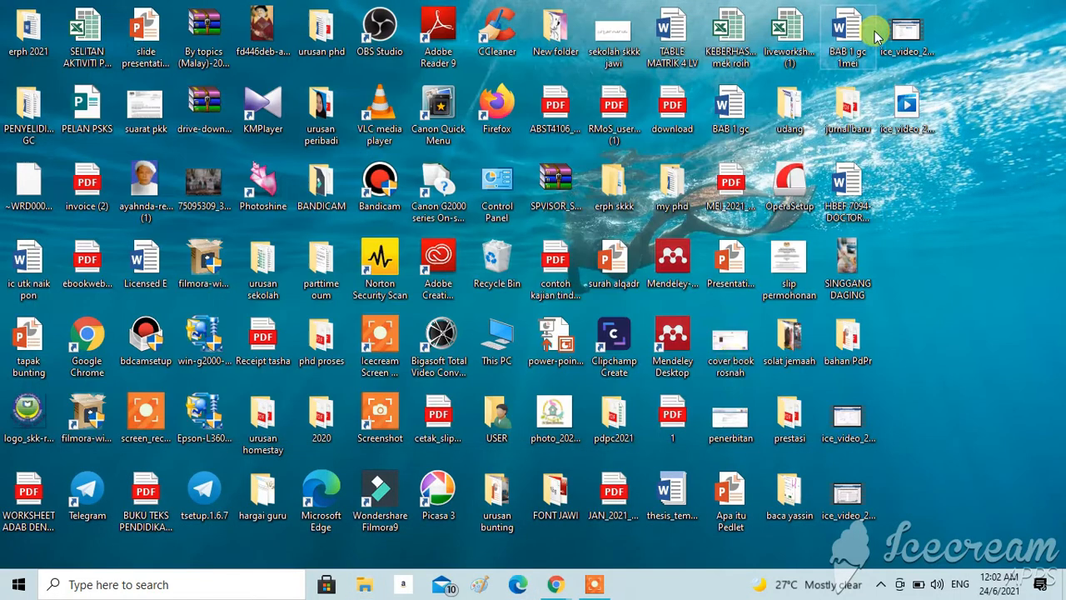
# Step: Return to the worksheet maker and upload latihan surah attin.pdf from the bahan PdPr folder
pyautogui.click(558, 586)
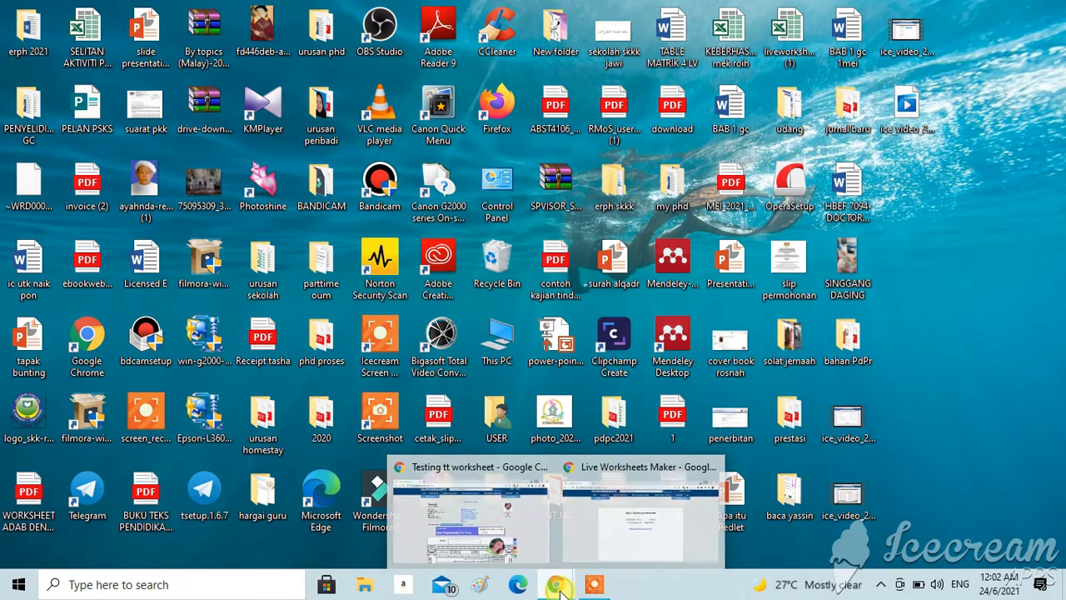
pyautogui.click(611, 534)
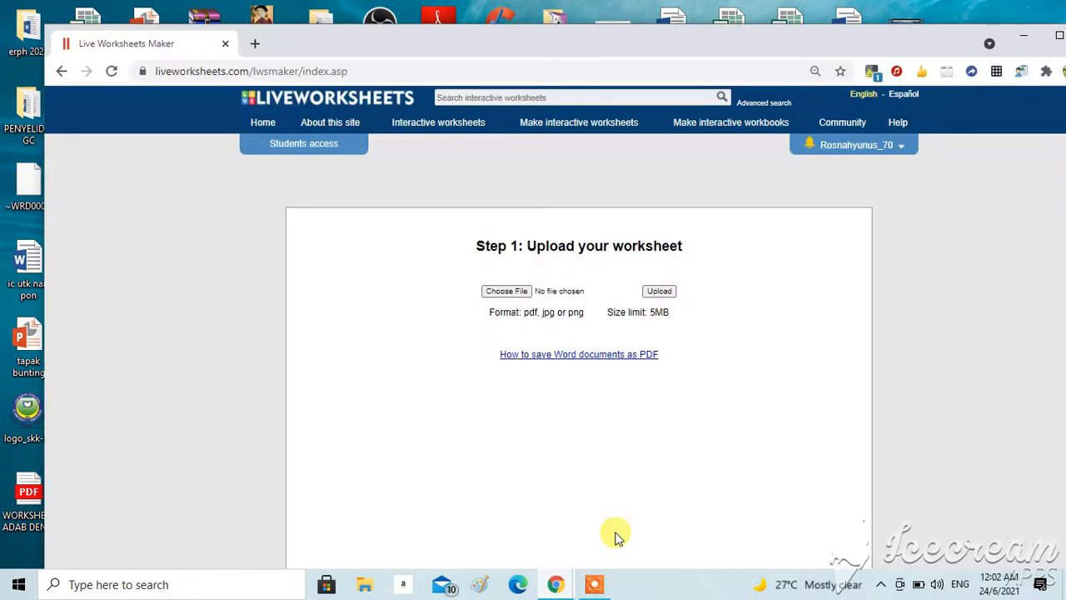
pyautogui.click(508, 292)
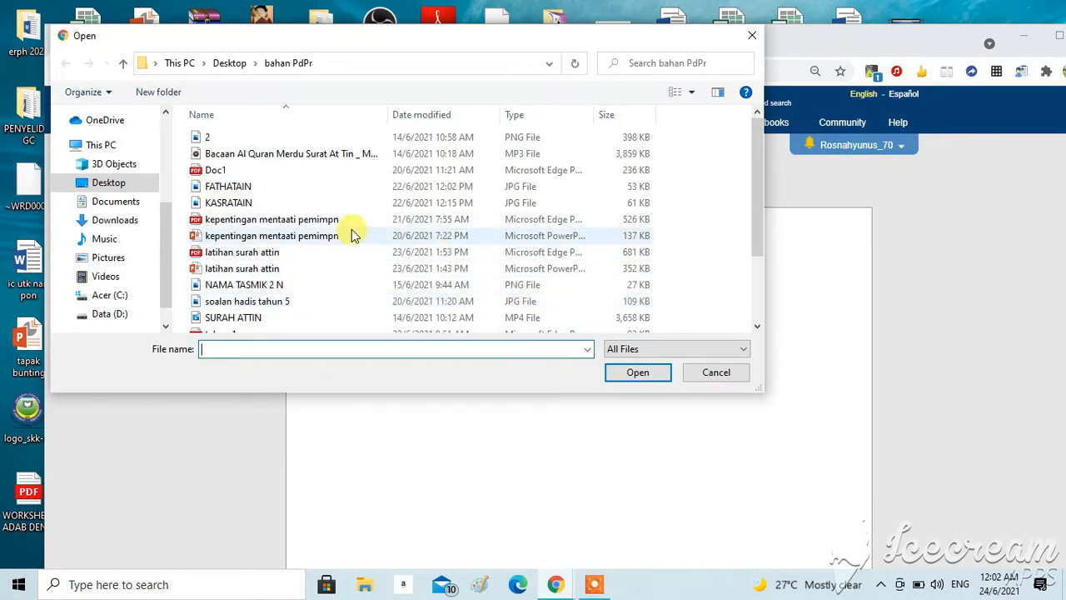
pyautogui.click(283, 253)
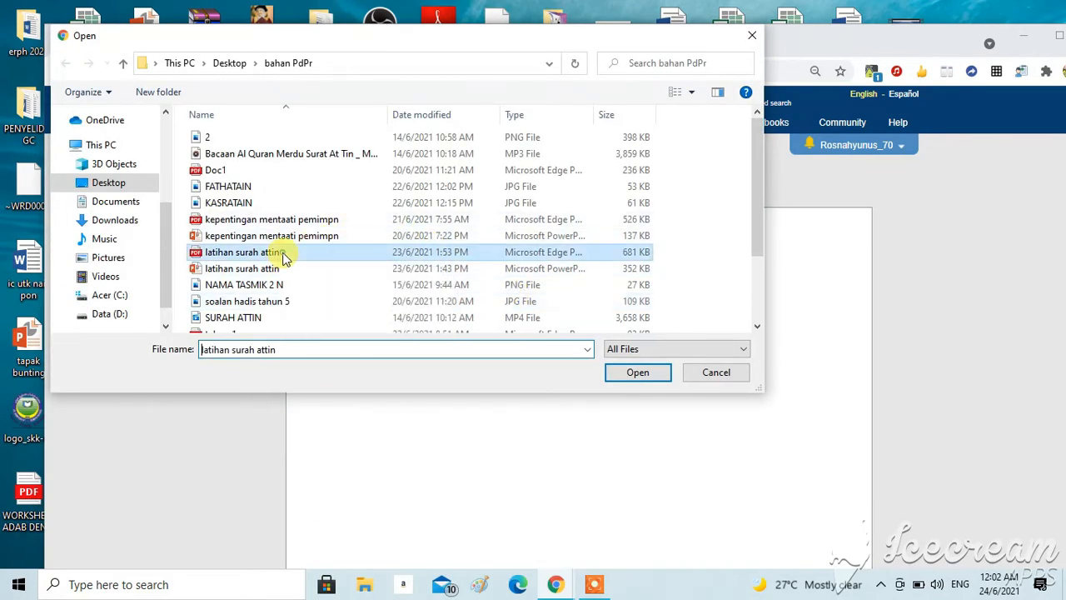
pyautogui.click(633, 373)
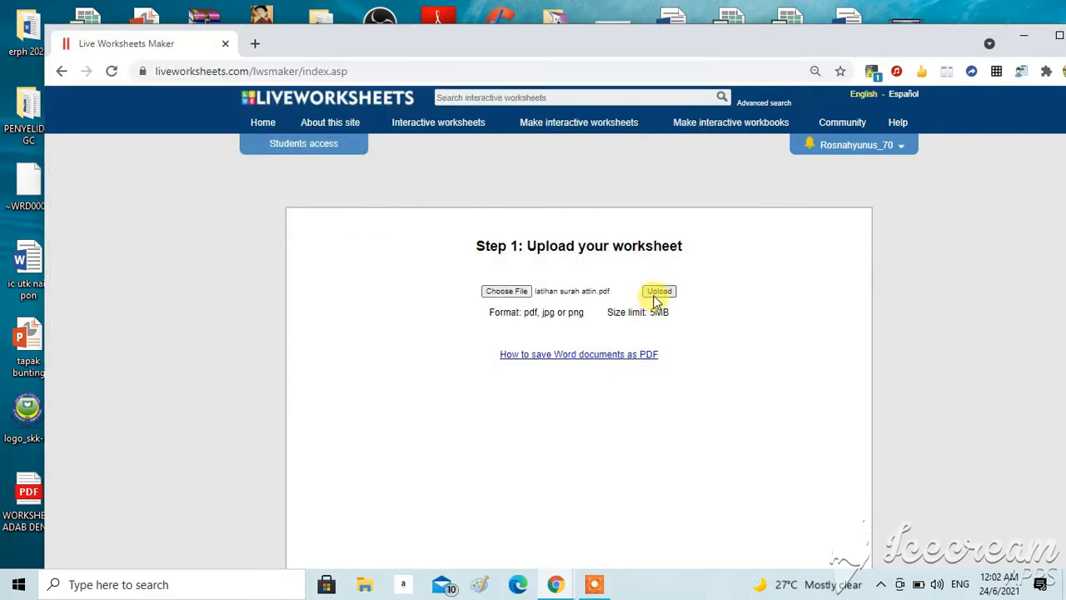
pyautogui.click(655, 294)
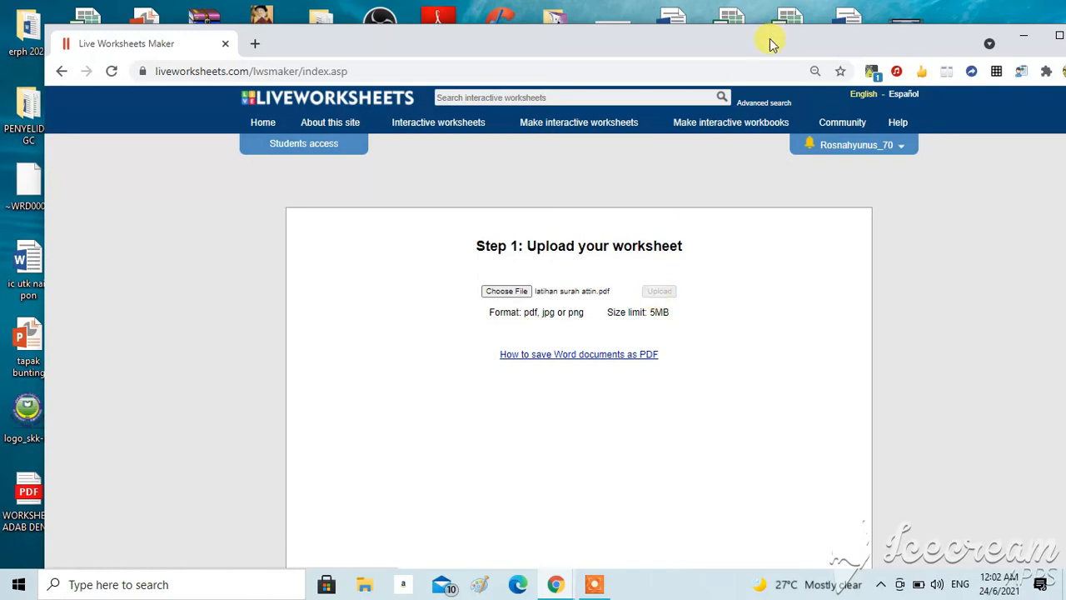
pyautogui.moveTo(771, 43); pyautogui.dragTo(725, 11)
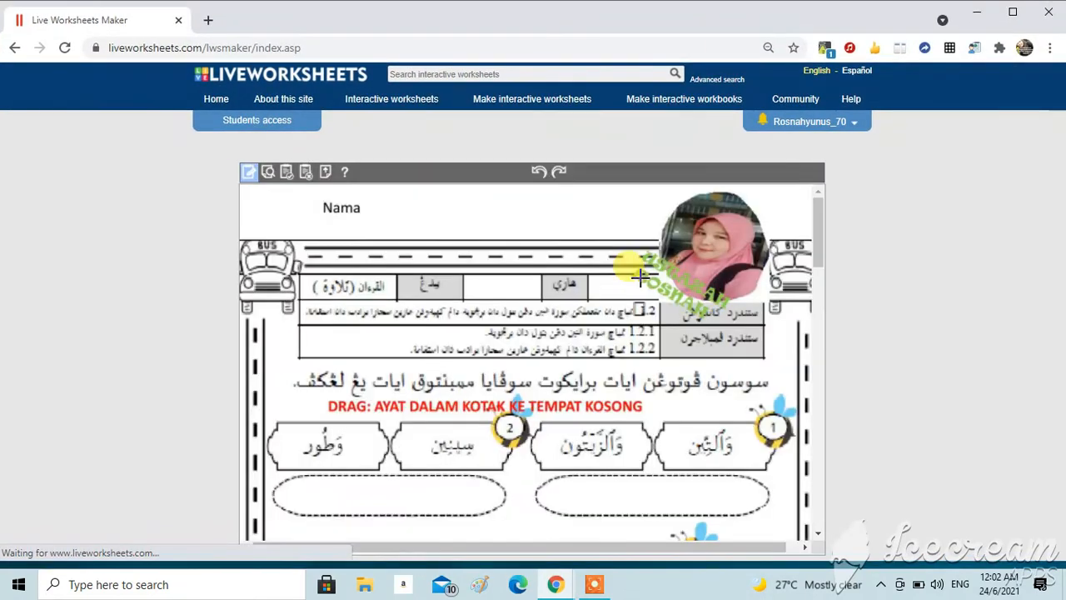
pyautogui.moveTo(817, 229)
pyautogui.mouseDown()
pyautogui.moveTo(841, 494)
pyautogui.moveTo(818, 215)
pyautogui.mouseUp()
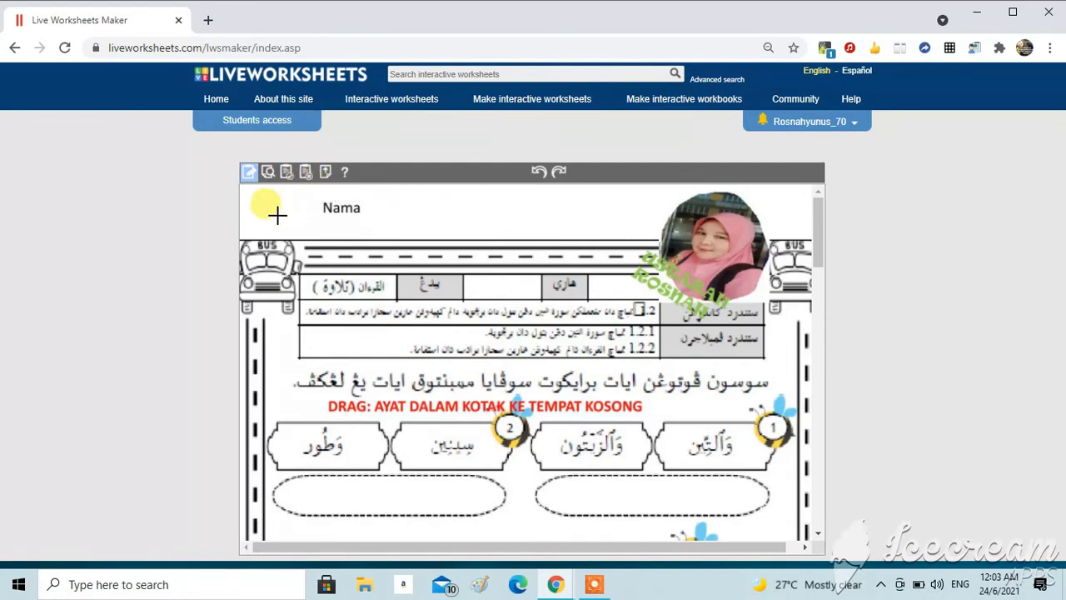
pyautogui.click(249, 175)
pyautogui.moveTo(379, 200); pyautogui.dragTo(394, 210)
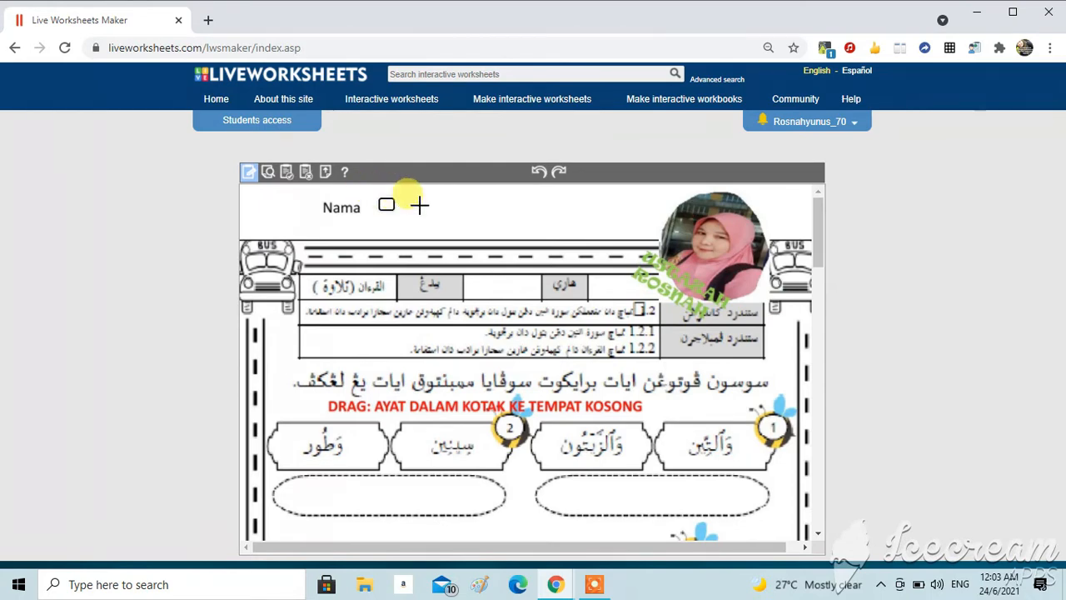
pyautogui.click(540, 173)
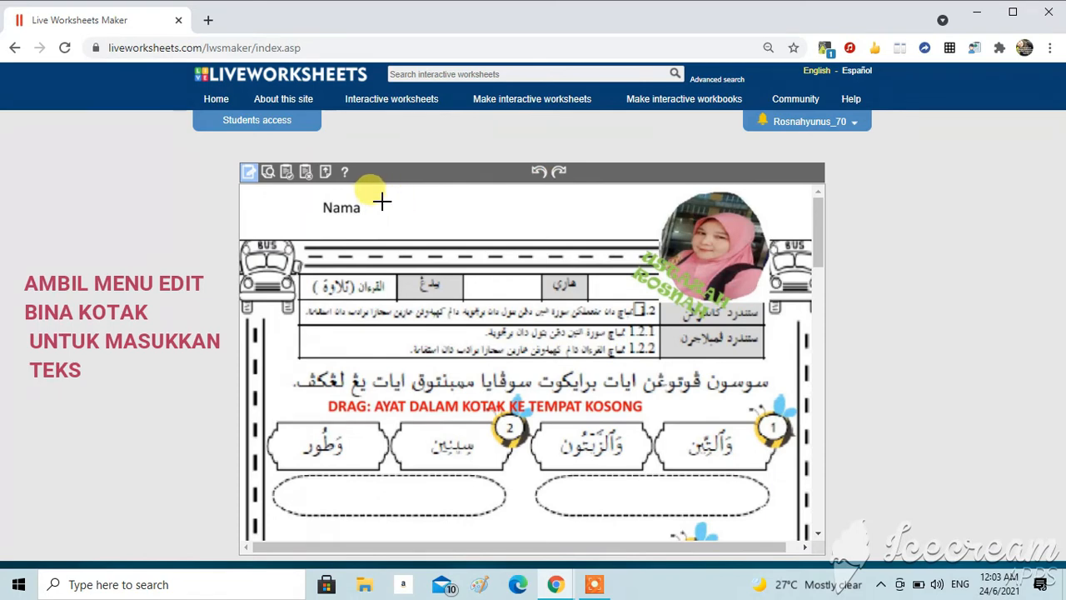
# Step: Draw a text box about 250 px wide beside the Nama label at the top of the worksheet
pyautogui.moveTo(380, 200); pyautogui.dragTo(640, 229)
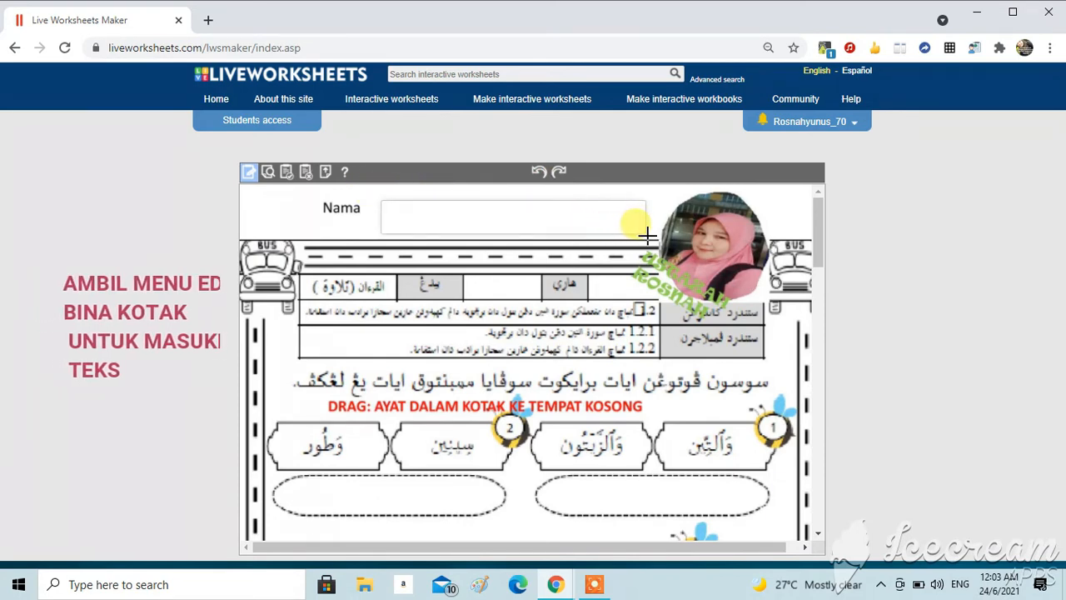
pyautogui.click(481, 215)
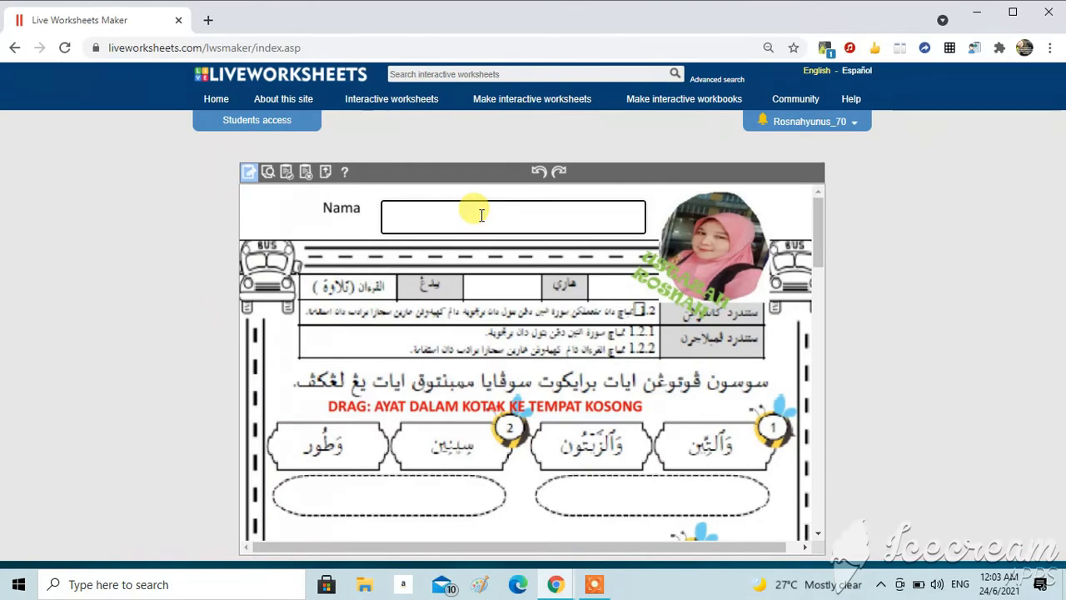
# Step: In preview, style the Nama text box with the Chewy font at size 28 px and save the changes
pyautogui.click(267, 173)
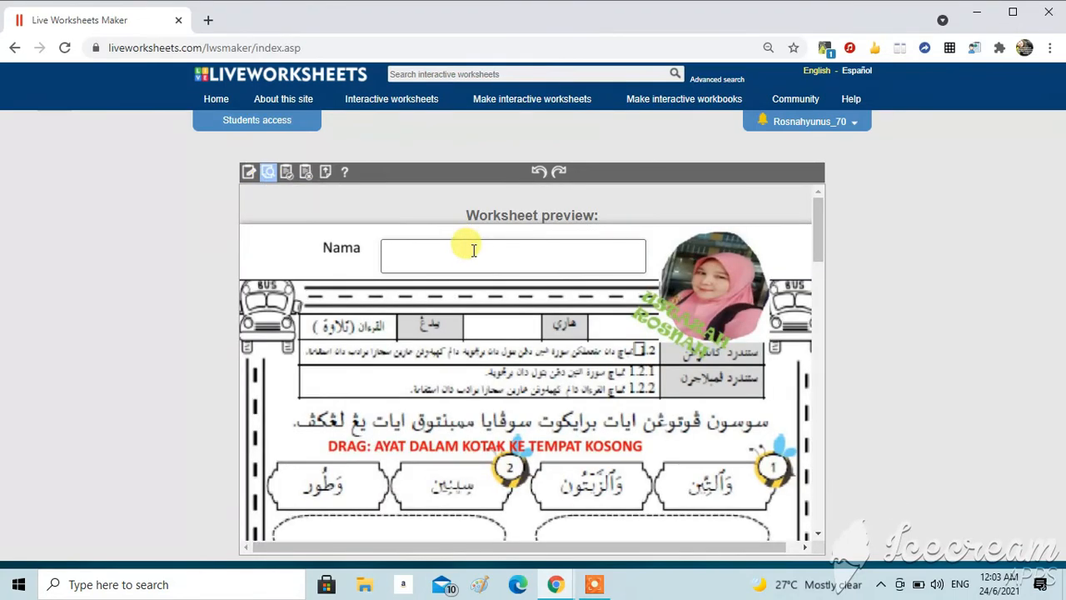
pyautogui.click(473, 250)
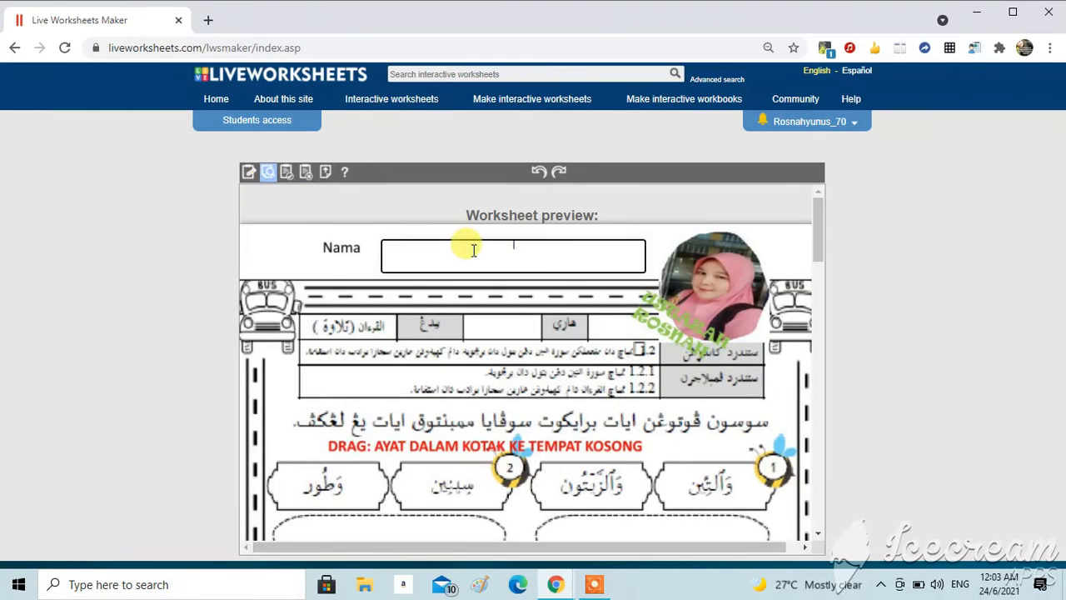
pyautogui.click(472, 250)
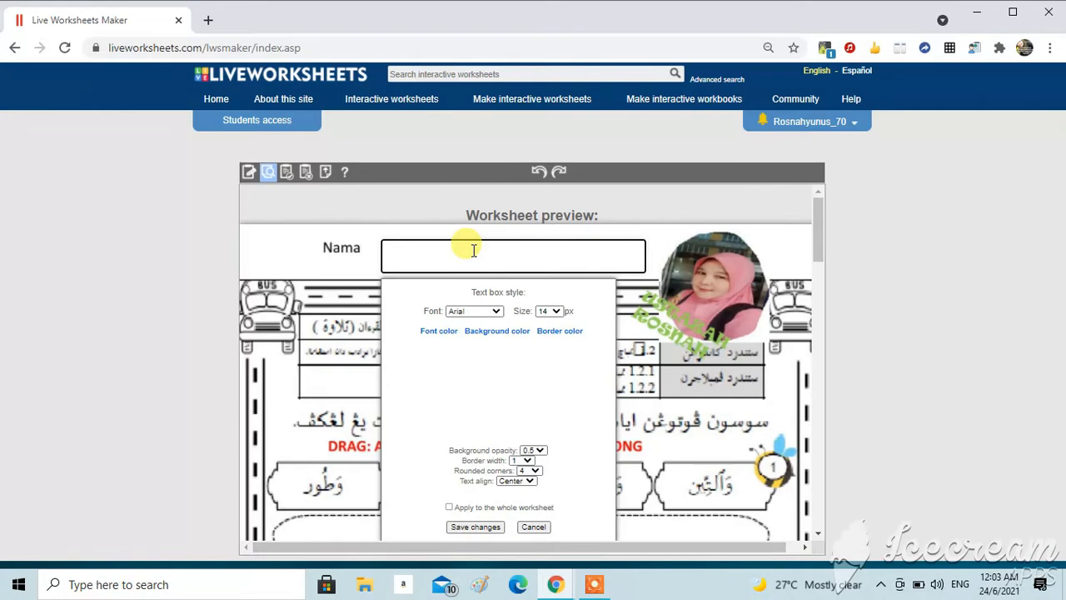
pyautogui.click(496, 314)
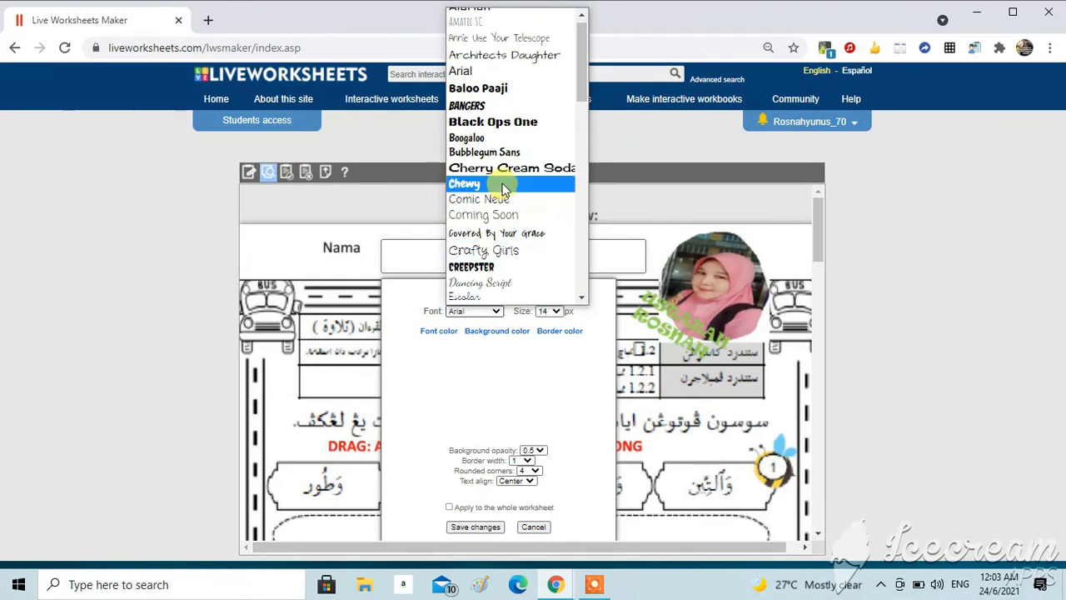
pyautogui.click(503, 189)
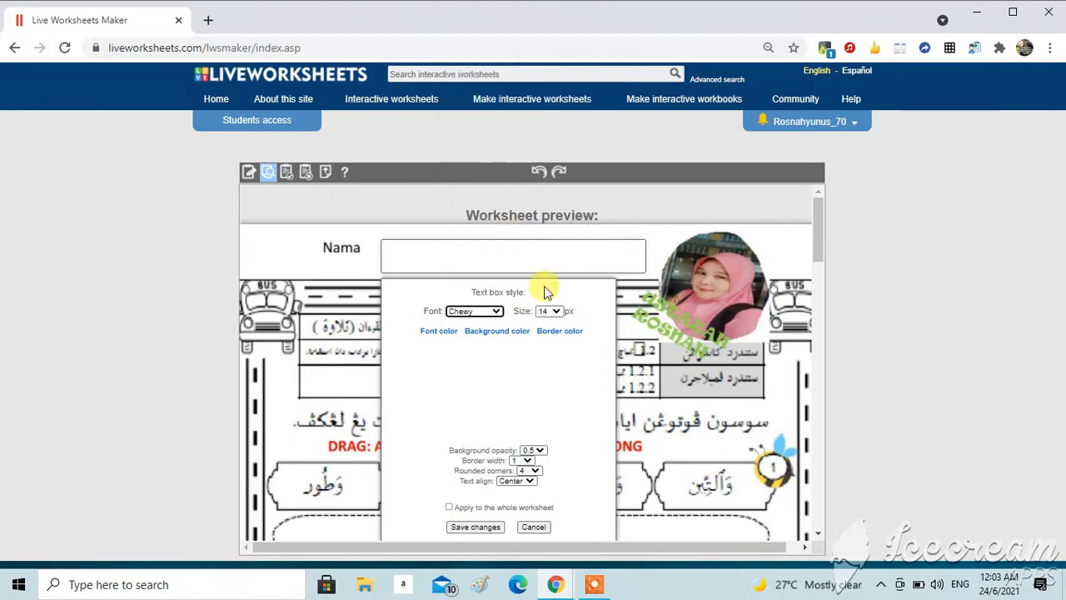
pyautogui.click(556, 312)
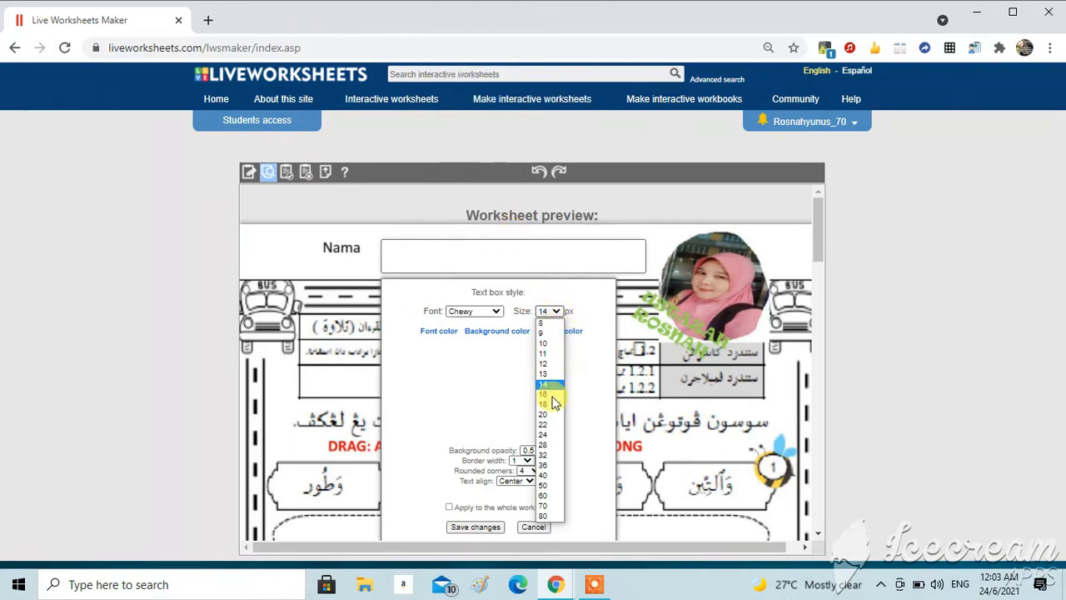
pyautogui.click(552, 453)
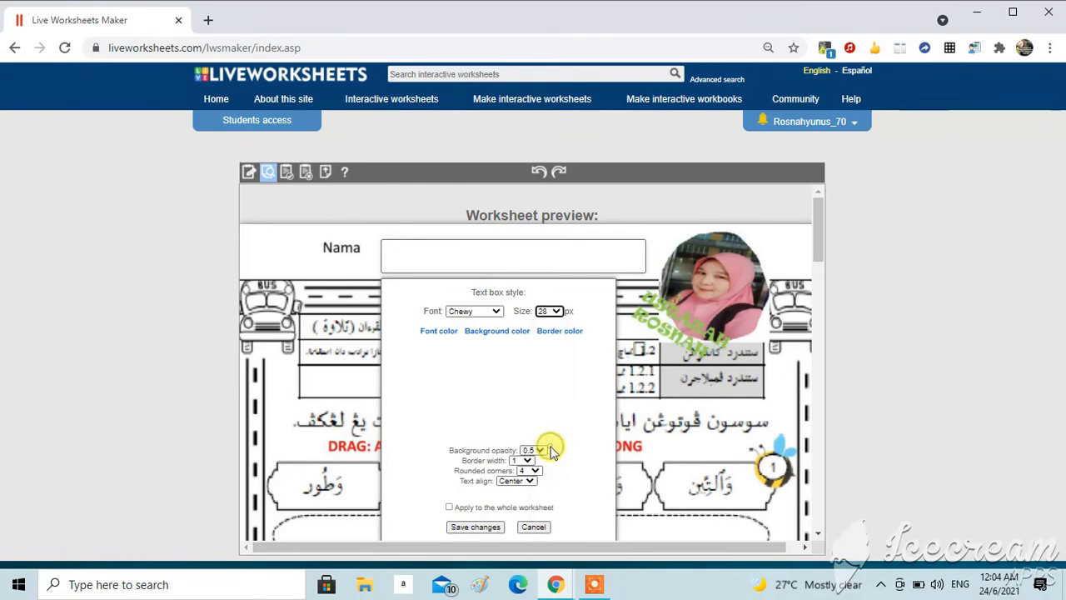
pyautogui.click(472, 527)
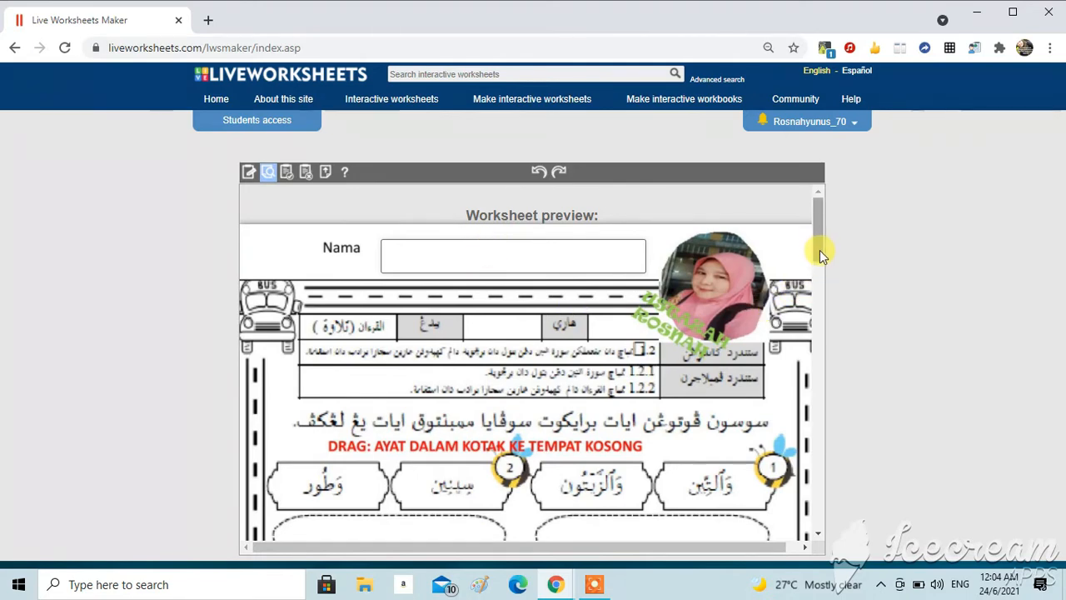
# Step: Scroll through the worksheet preview and return to edit mode
pyautogui.moveTo(820, 250); pyautogui.dragTo(833, 296)
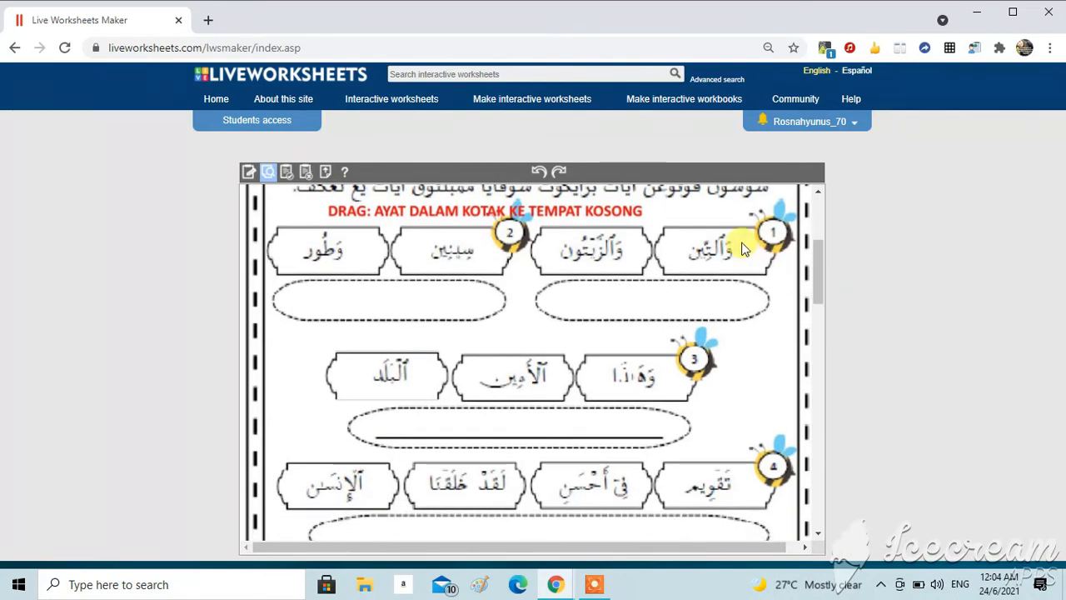
pyautogui.click(250, 173)
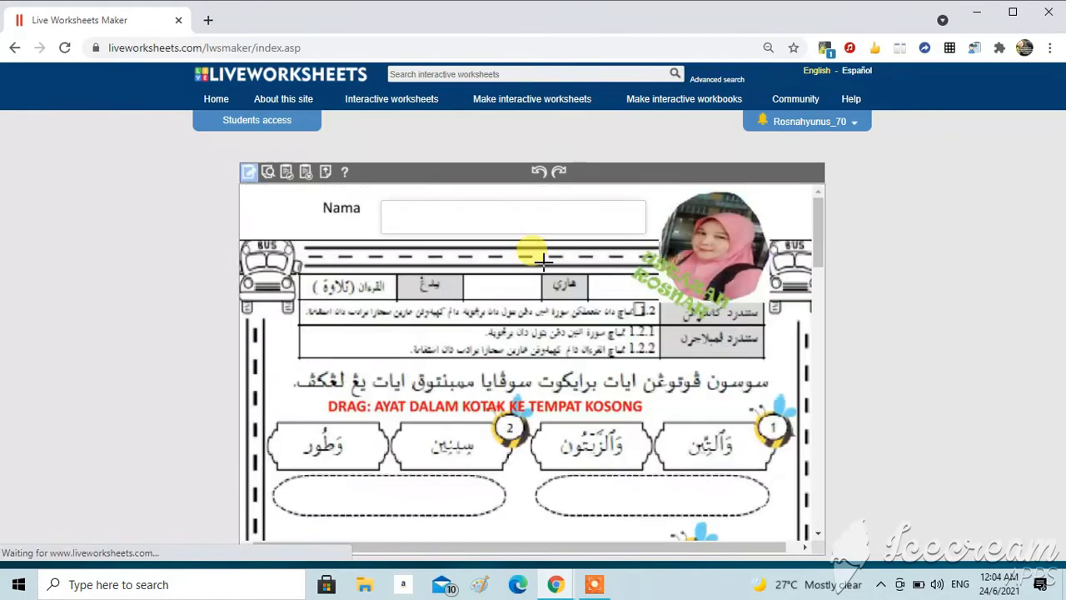
# Step: Create a drag:1 text box over the first verse tile and a matching drop:1 box inside the right dashed answer oval
pyautogui.moveTo(821, 242); pyautogui.dragTo(821, 283)
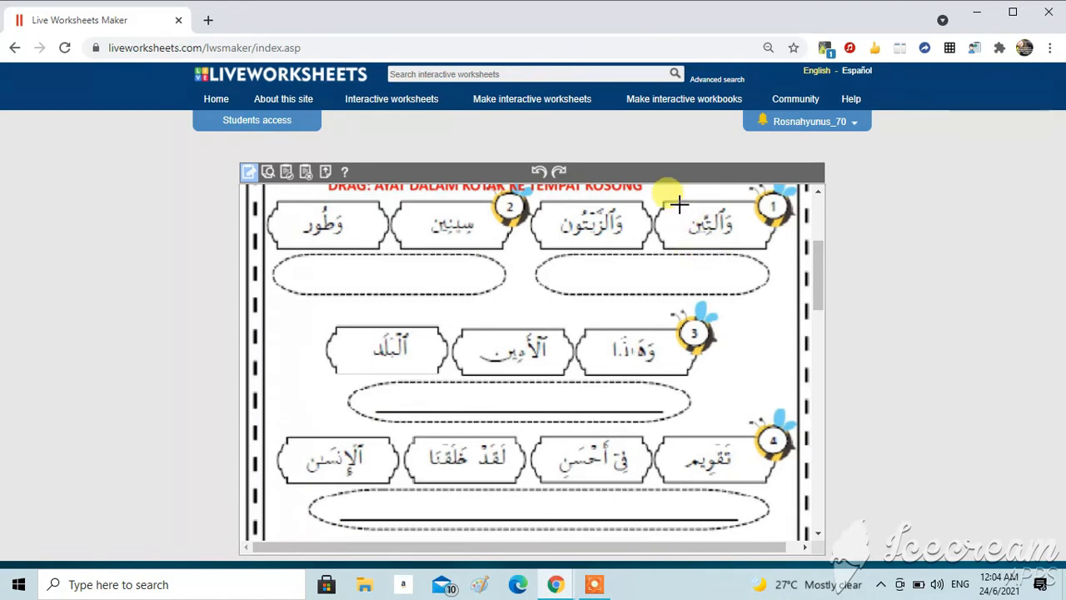
pyautogui.moveTo(685, 209); pyautogui.dragTo(741, 243)
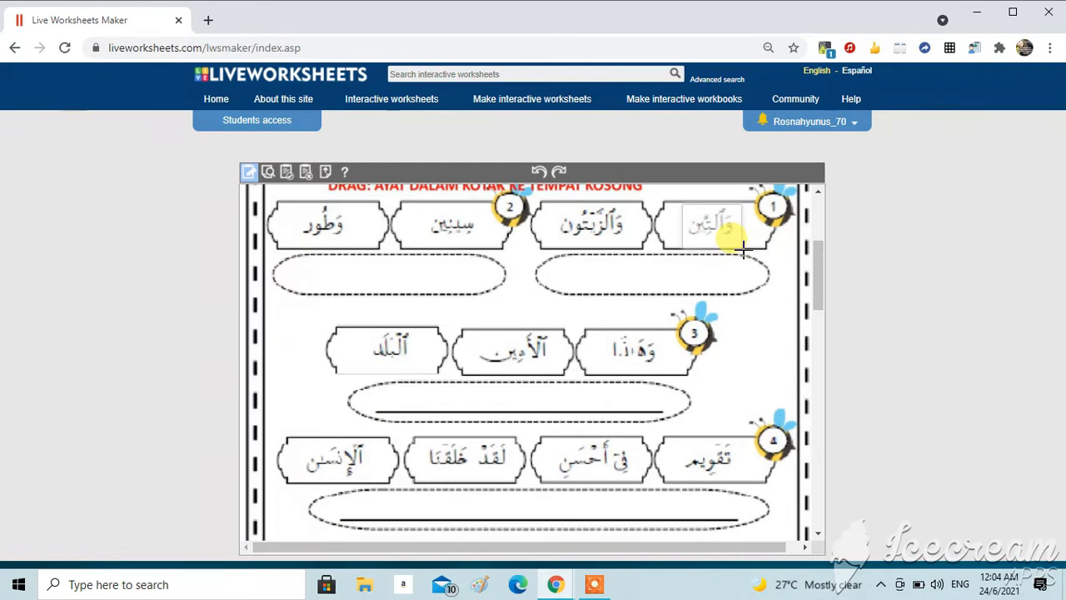
pyautogui.click(695, 220)
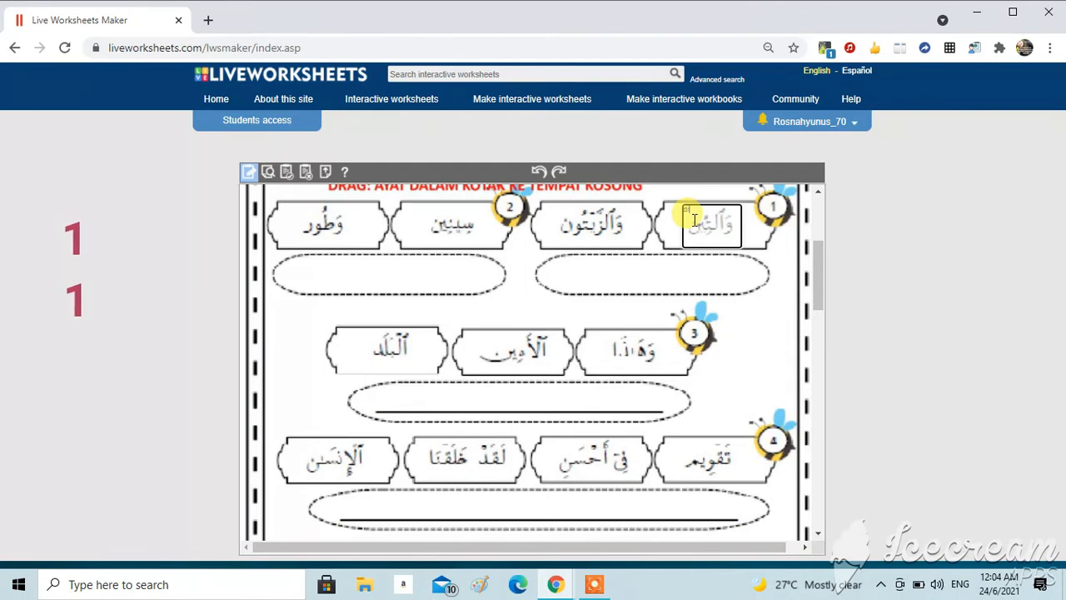
pyautogui.write('drag:1')
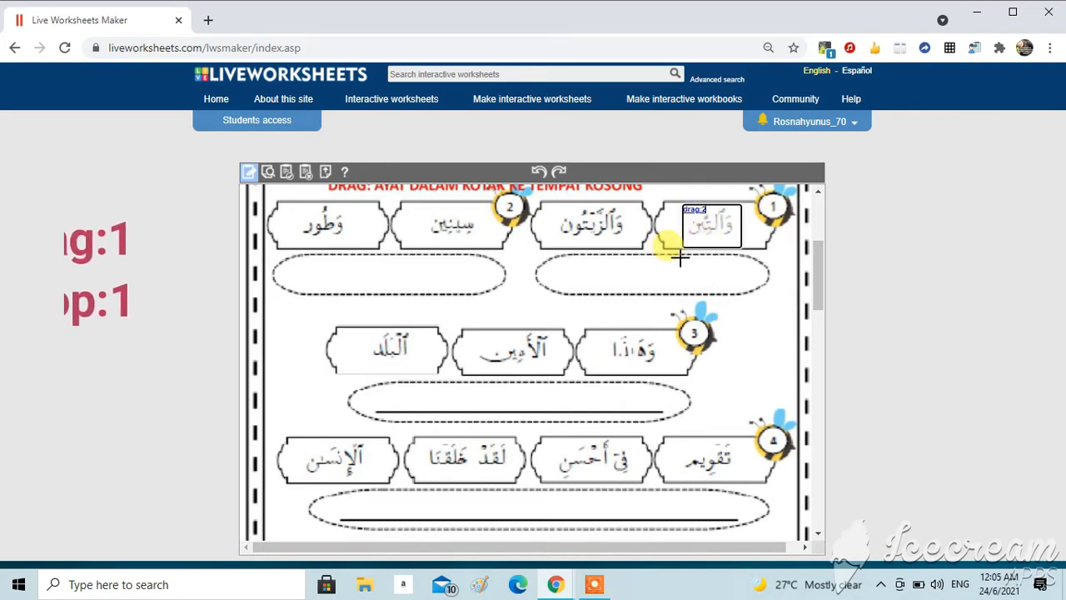
pyautogui.moveTo(680, 258); pyautogui.dragTo(752, 291)
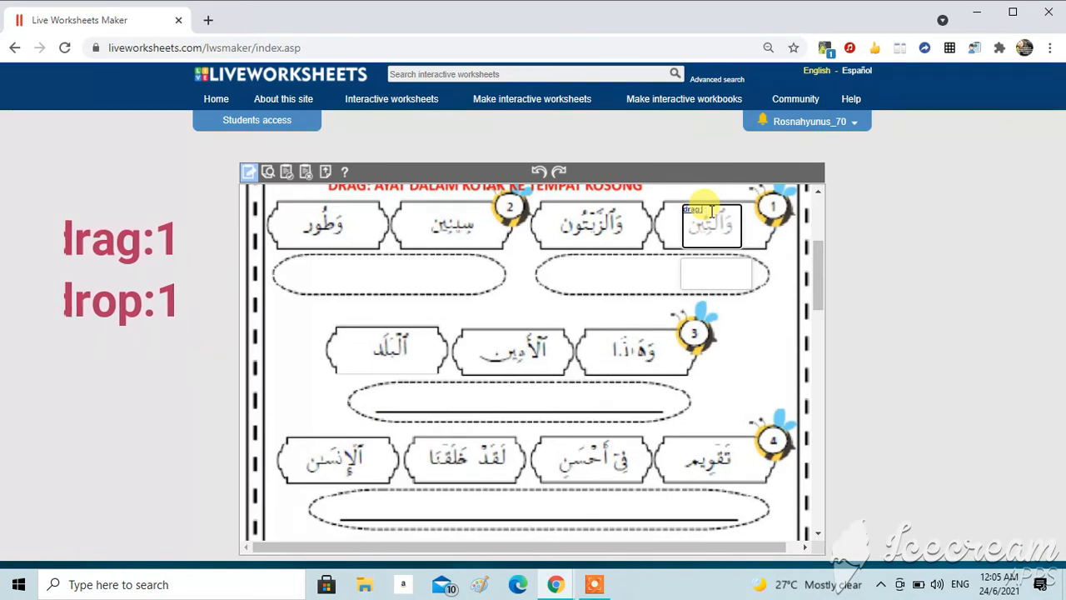
pyautogui.write('1')
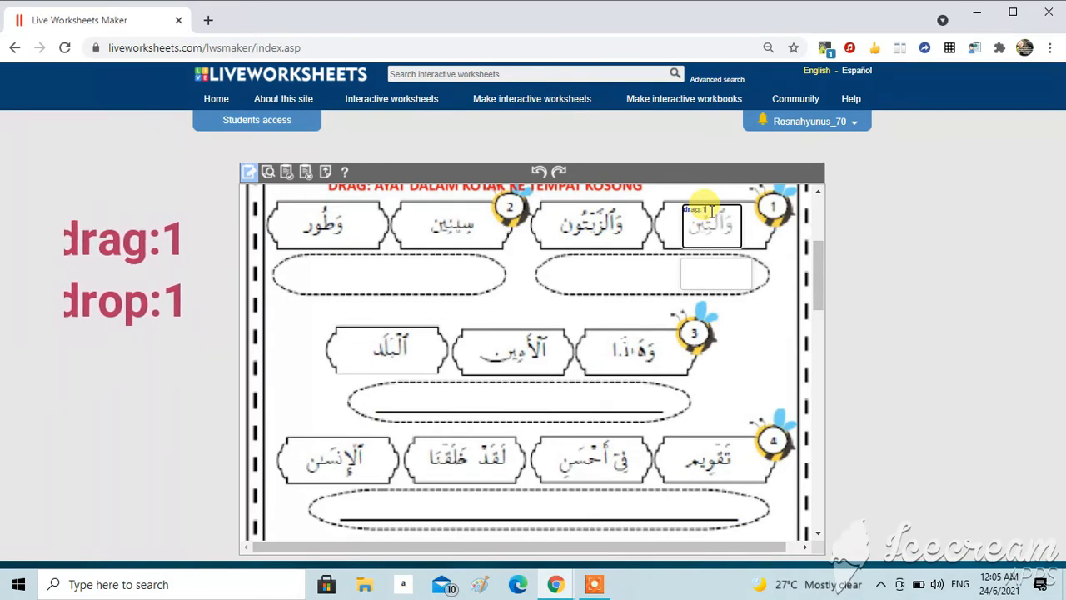
pyautogui.click(699, 271)
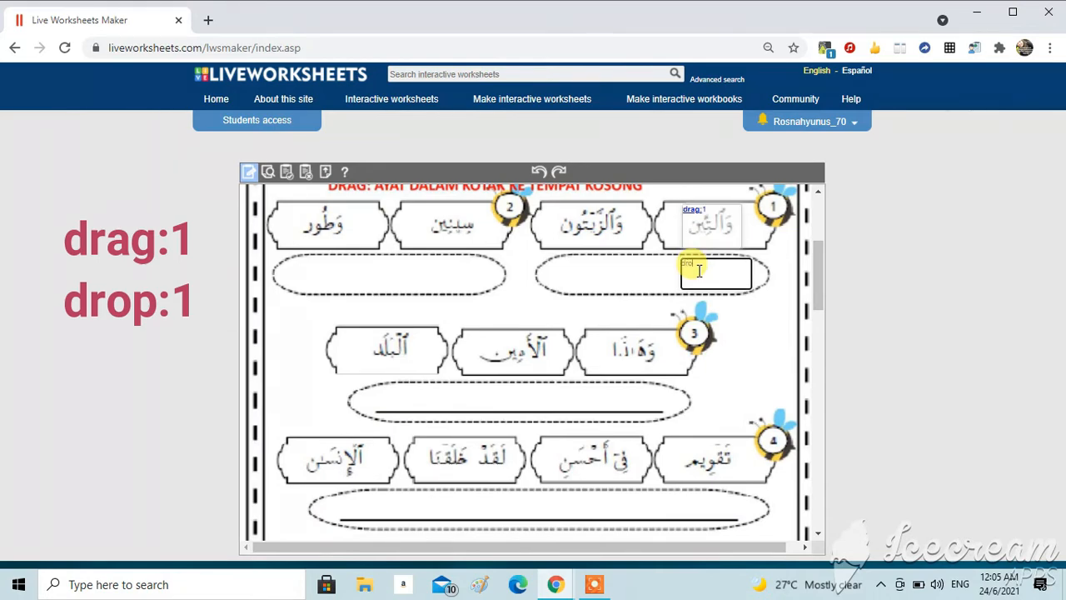
pyautogui.write('drop:1')
# Step: Create a drag:2 text box over the second verse tile and a drop:2 box beside drop:1 in the same oval
pyautogui.moveTo(553, 206)
pyautogui.mouseDown()
pyautogui.moveTo(616, 218)
pyautogui.moveTo(635, 240)
pyautogui.mouseUp()
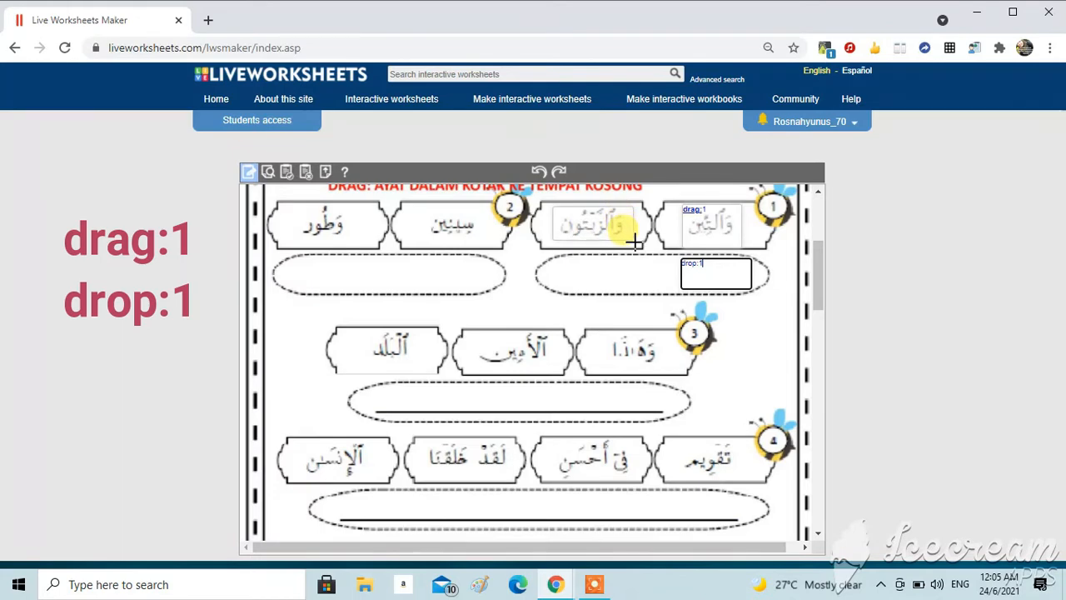
pyautogui.click(562, 214)
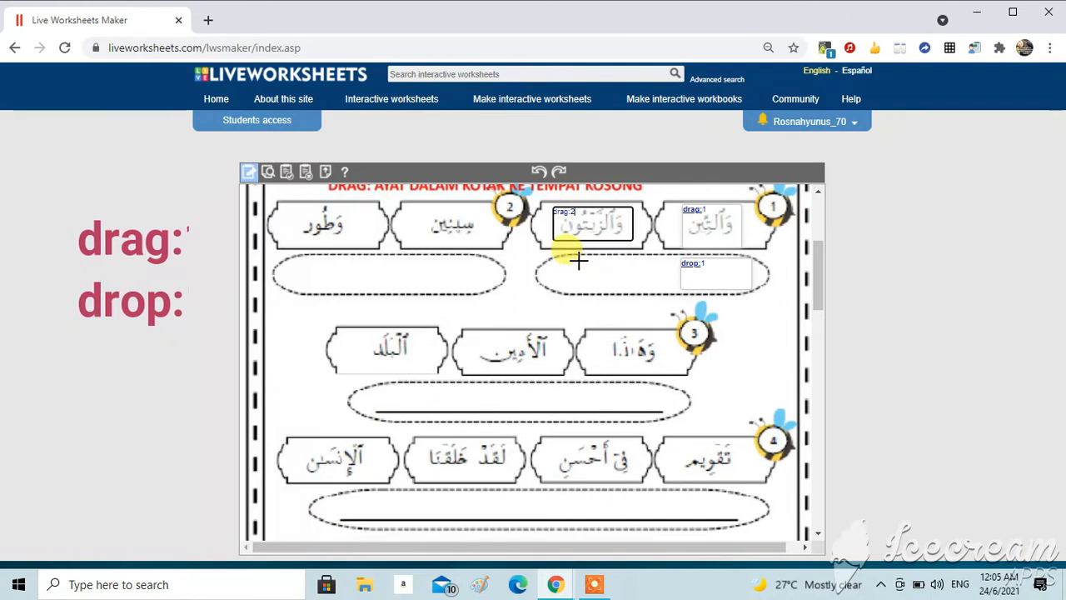
pyautogui.moveTo(578, 262)
pyautogui.mouseDown()
pyautogui.moveTo(633, 262)
pyautogui.moveTo(662, 291)
pyautogui.mouseUp()
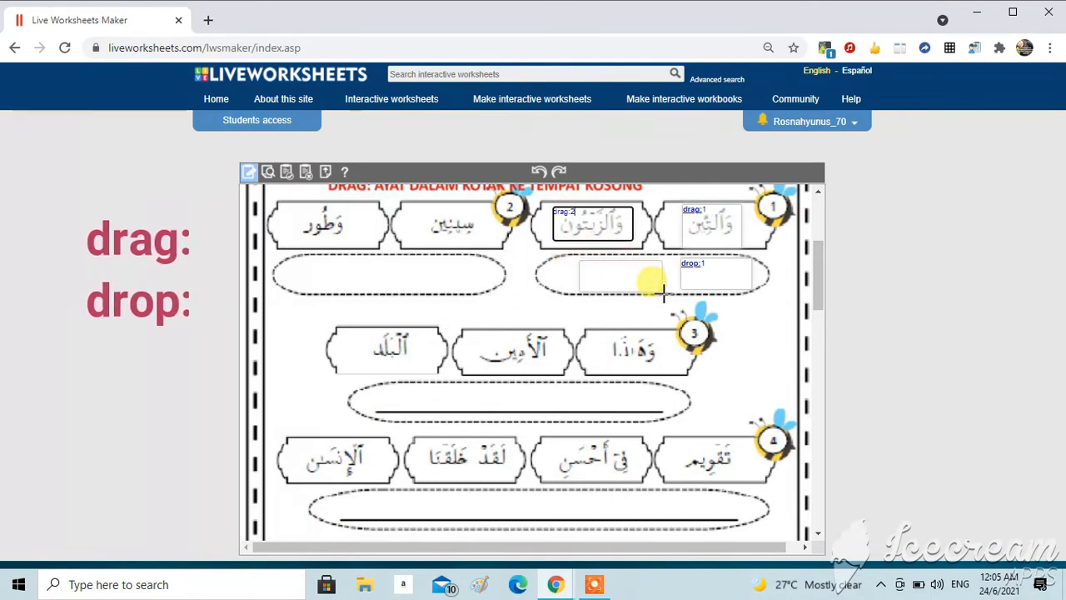
pyautogui.click(595, 268)
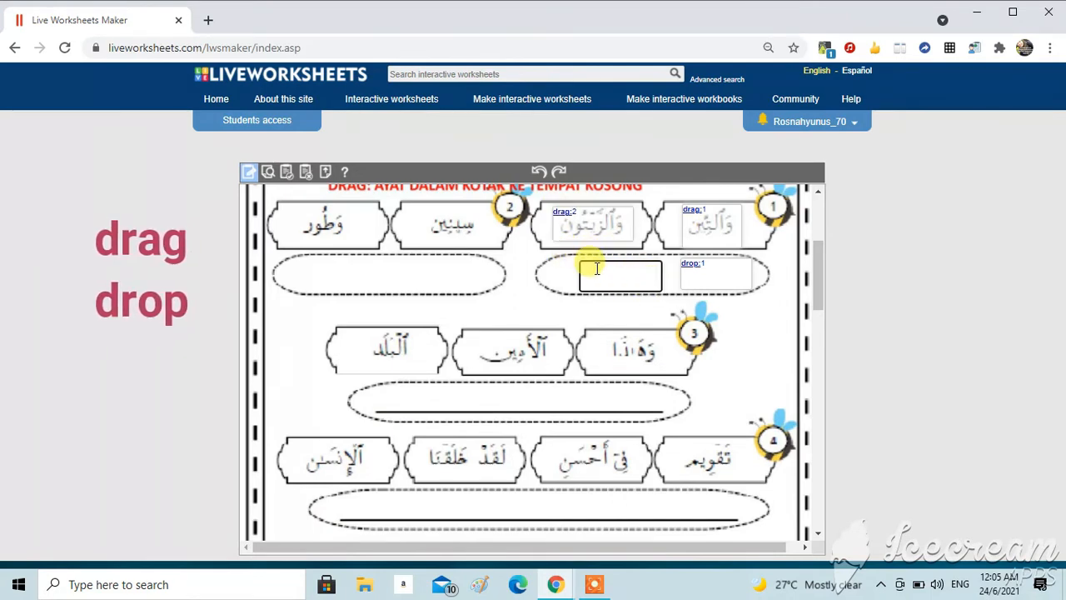
pyautogui.write('drop:2')
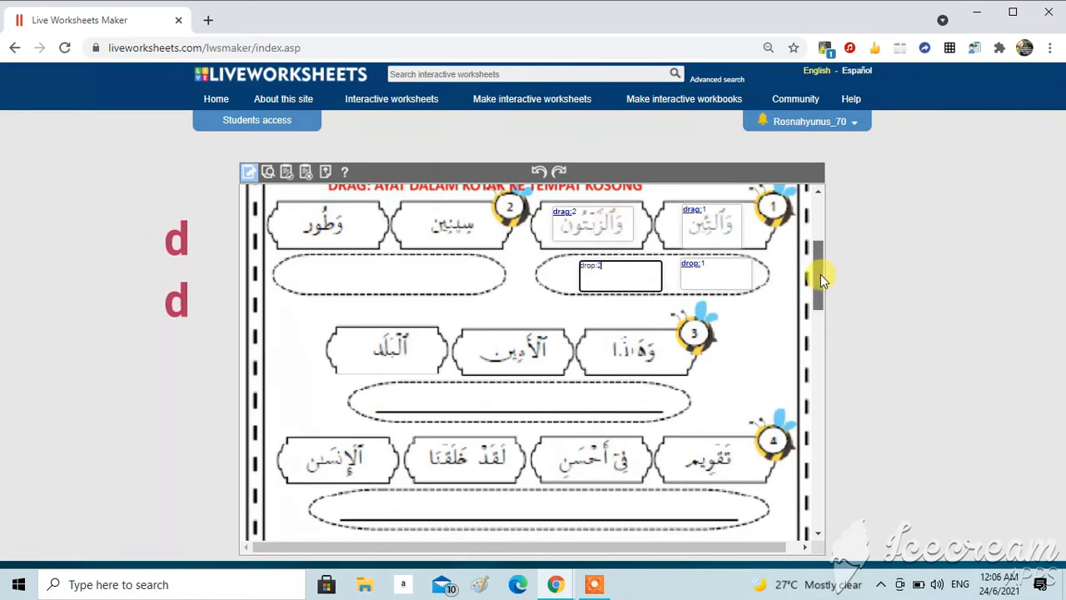
# Step: In the matching section, create join:1 boxes over right-hand item 1 and the bottom-left verse it matches
pyautogui.moveTo(820, 274); pyautogui.dragTo(821, 333)
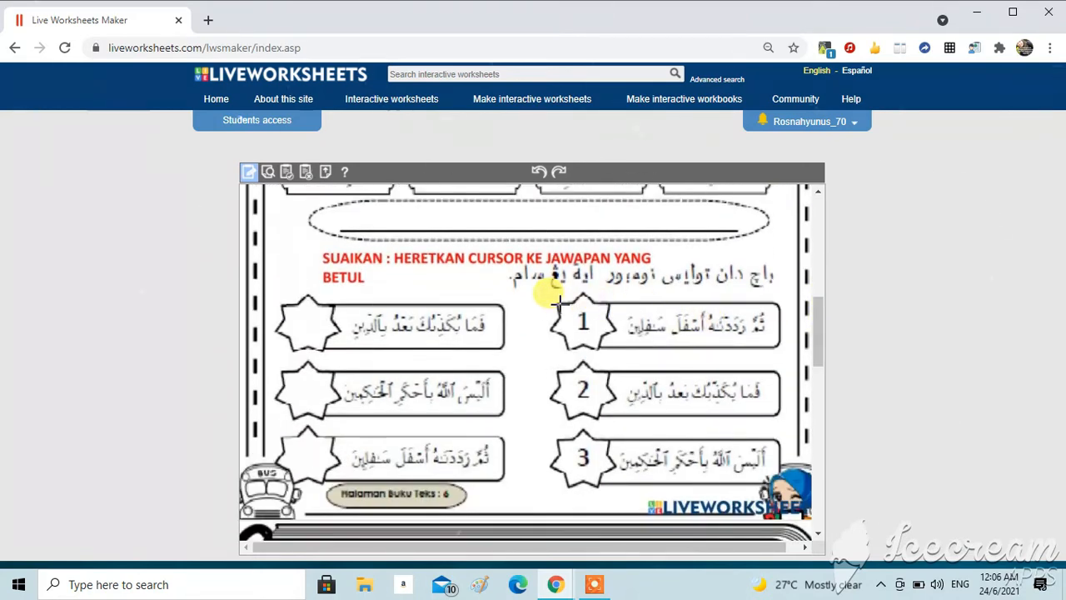
pyautogui.moveTo(559, 305); pyautogui.dragTo(780, 354)
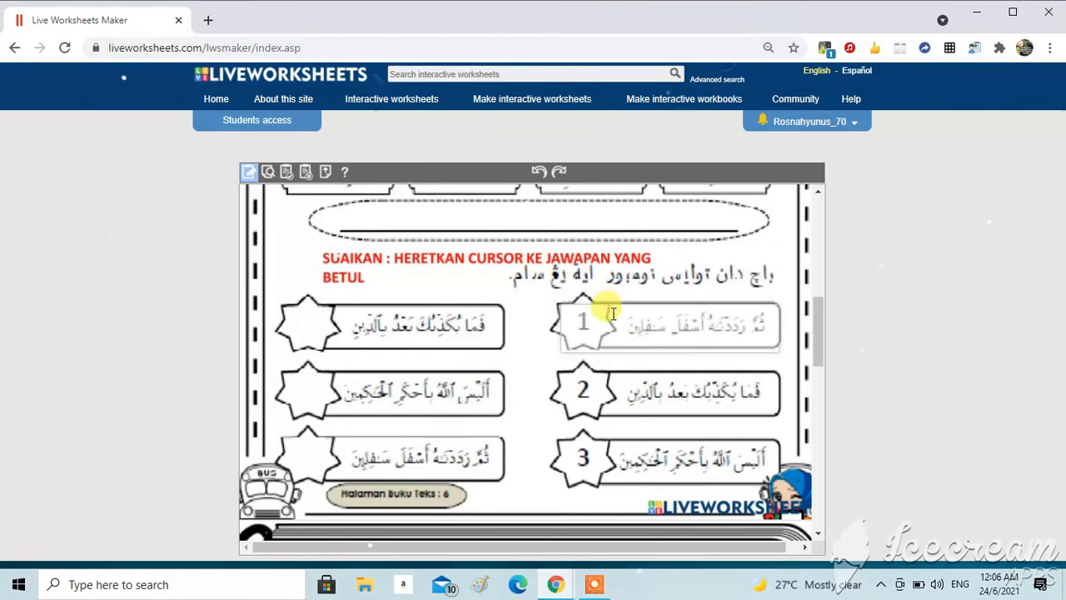
pyautogui.click(582, 314)
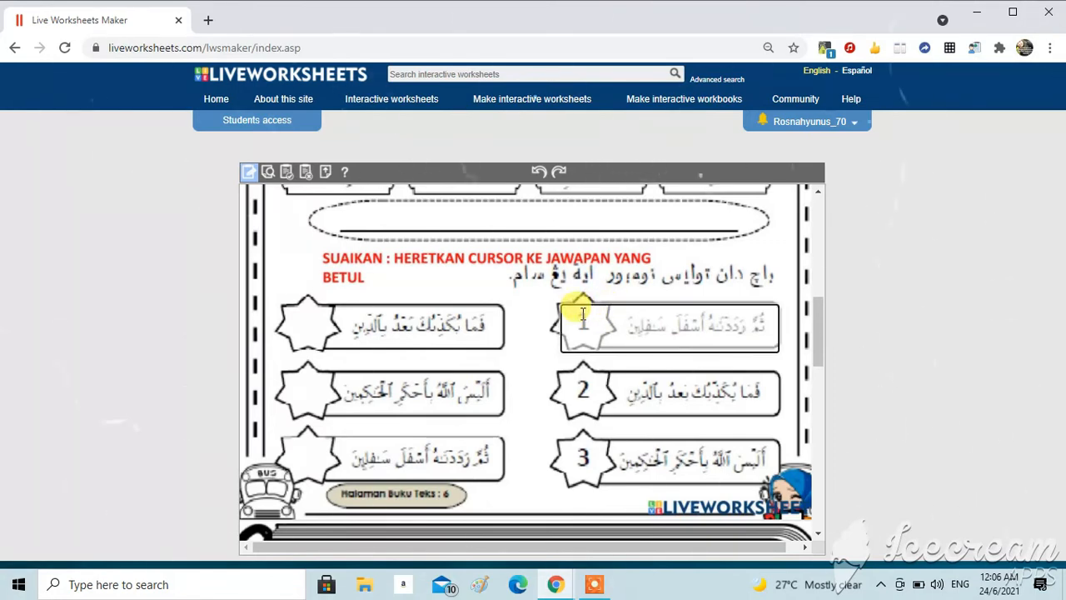
pyautogui.write('join:1')
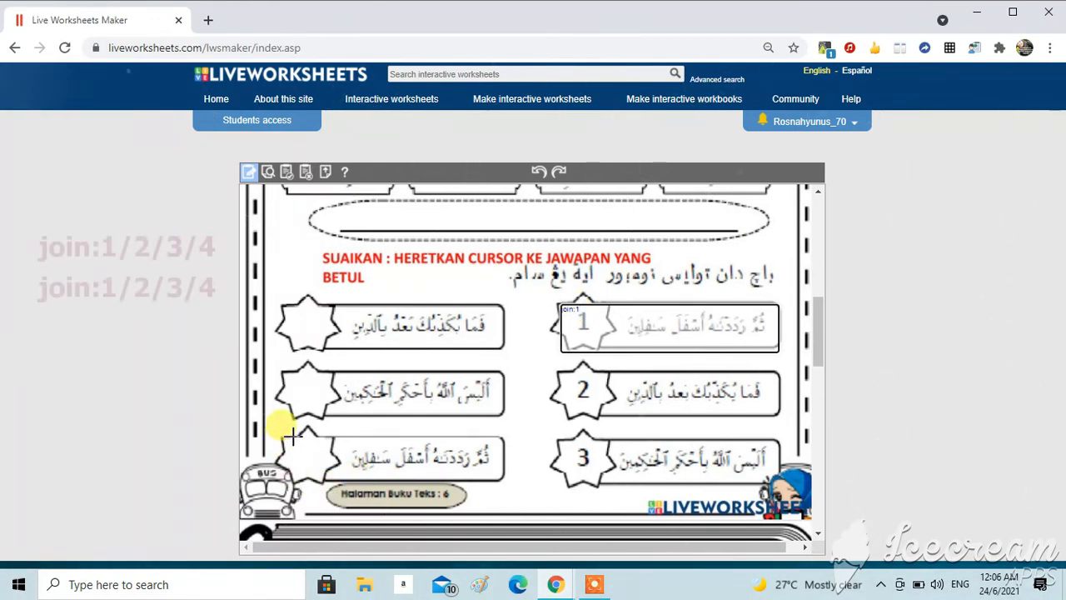
pyautogui.moveTo(291, 434); pyautogui.dragTo(500, 477)
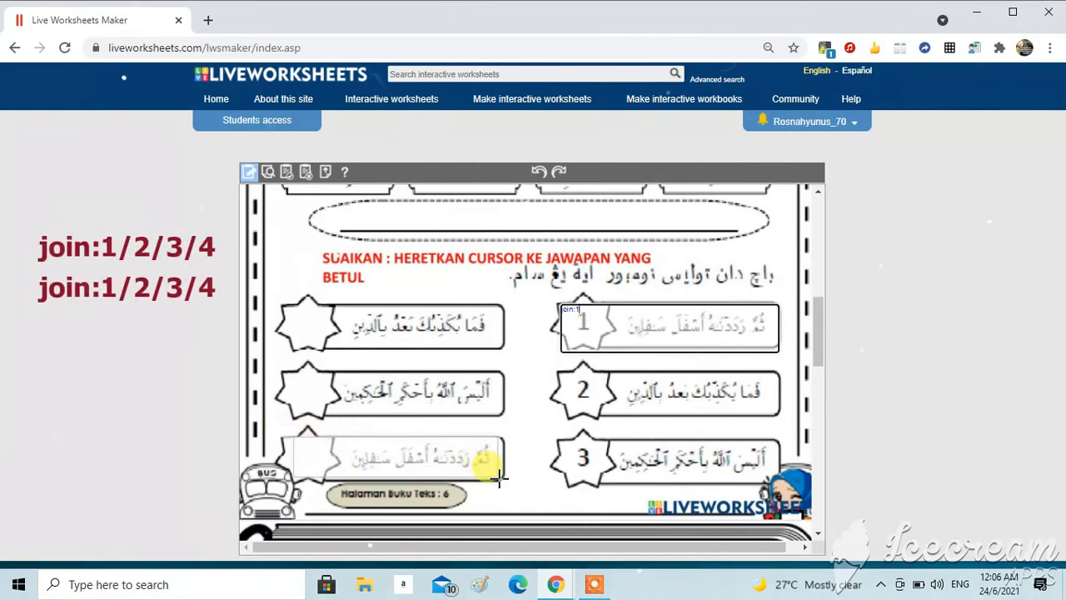
pyautogui.click(313, 450)
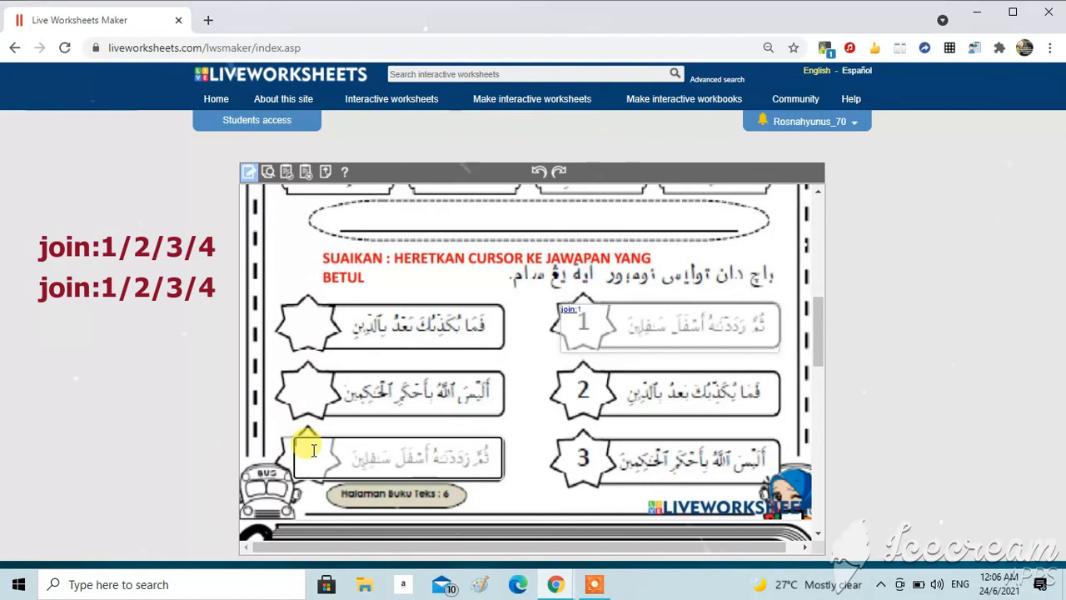
pyautogui.write('join')
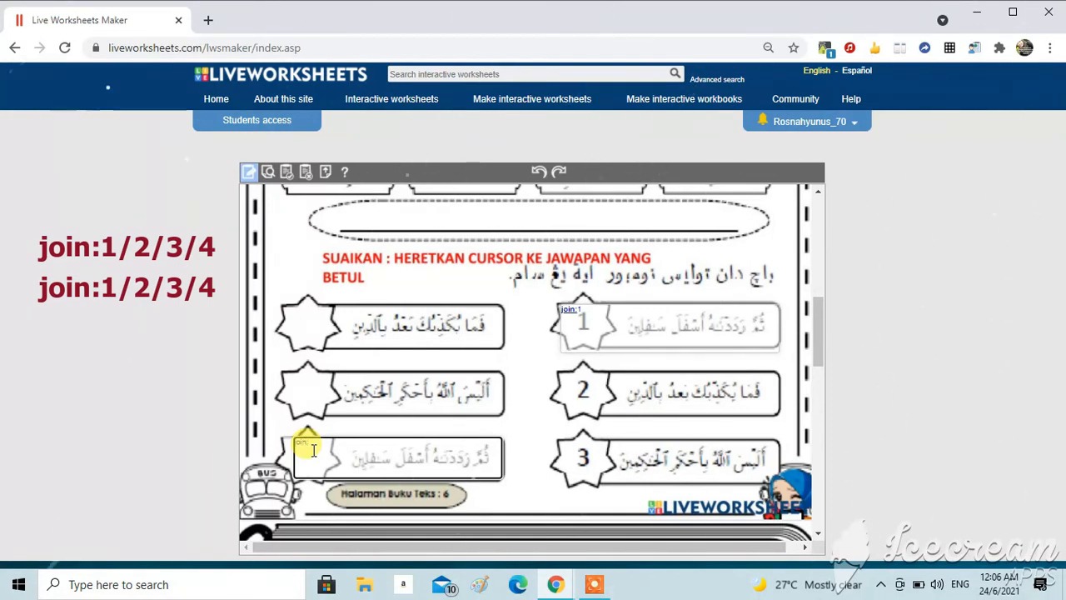
pyautogui.write(':1')
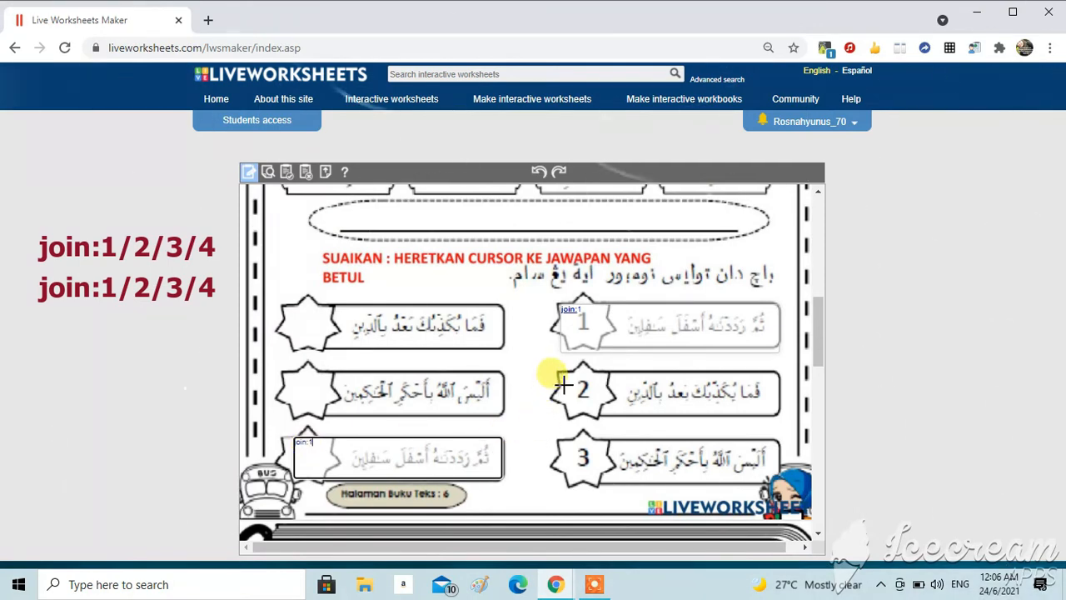
# Step: Create join:2 boxes over right-hand item 2 and the top-left verse it matches
pyautogui.moveTo(565, 370); pyautogui.dragTo(777, 416)
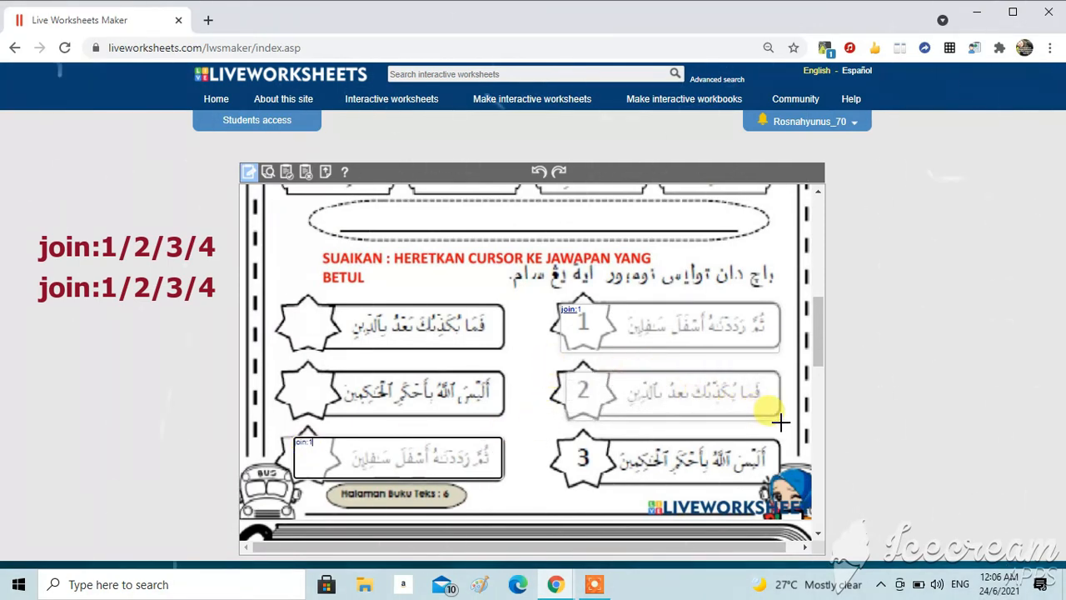
pyautogui.click(592, 381)
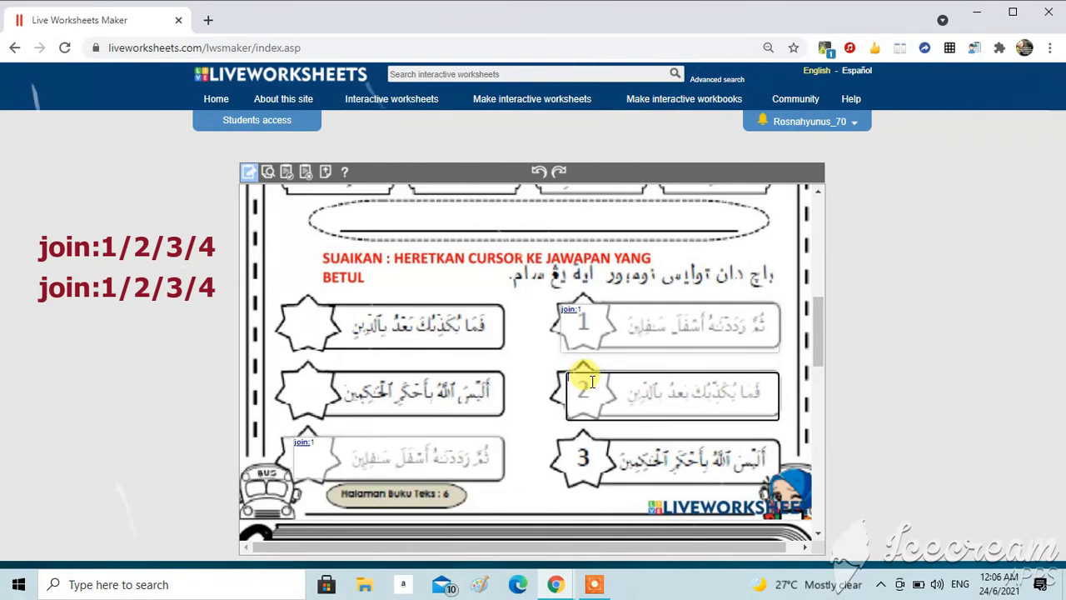
pyautogui.write('join:2')
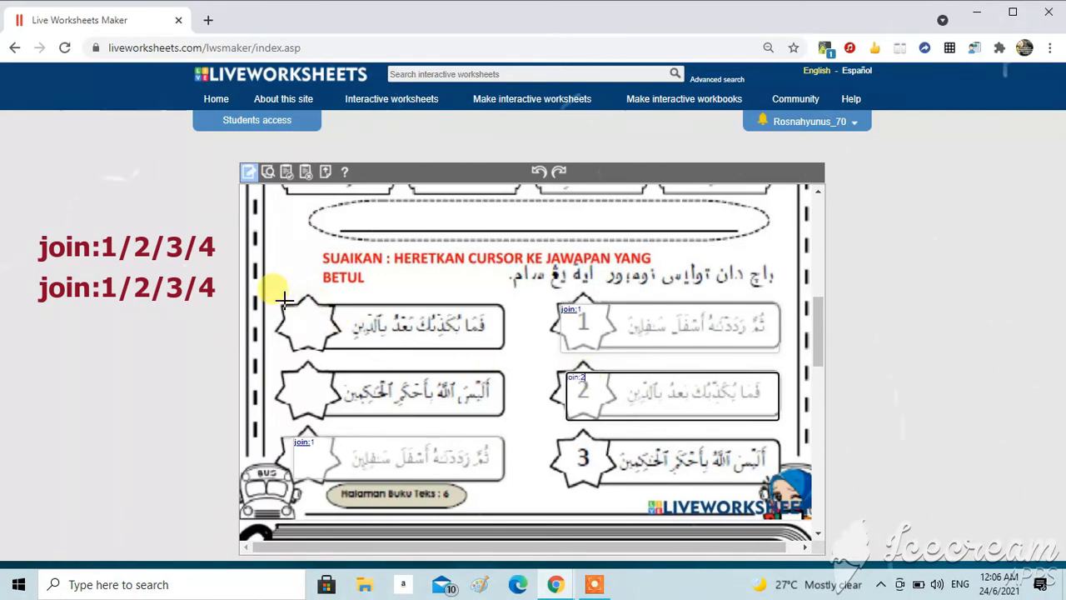
pyautogui.moveTo(284, 299); pyautogui.dragTo(508, 355)
pyautogui.click(371, 318)
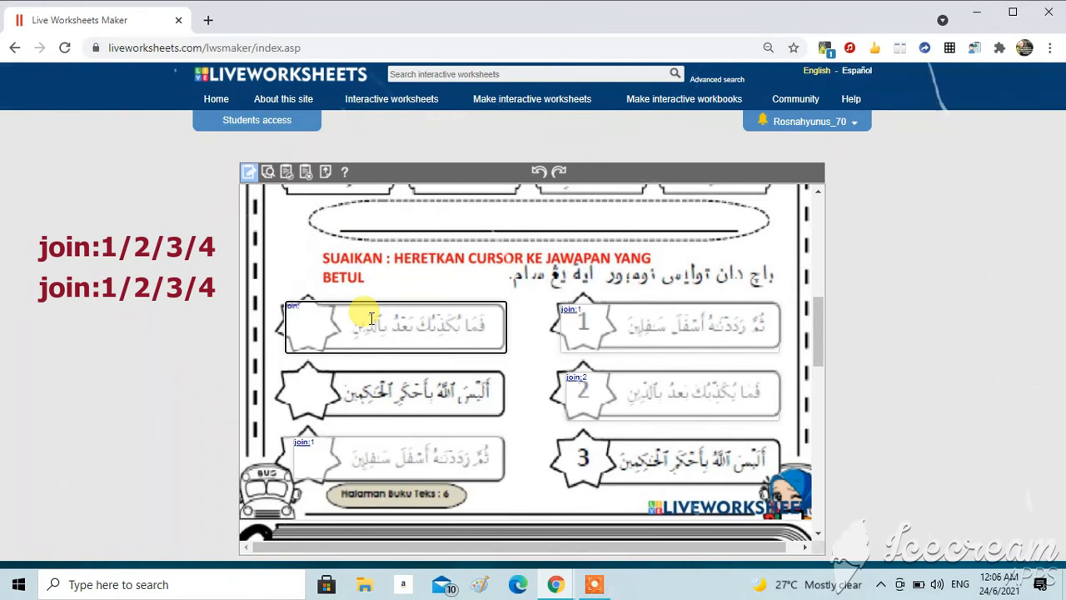
pyautogui.write('join:2')
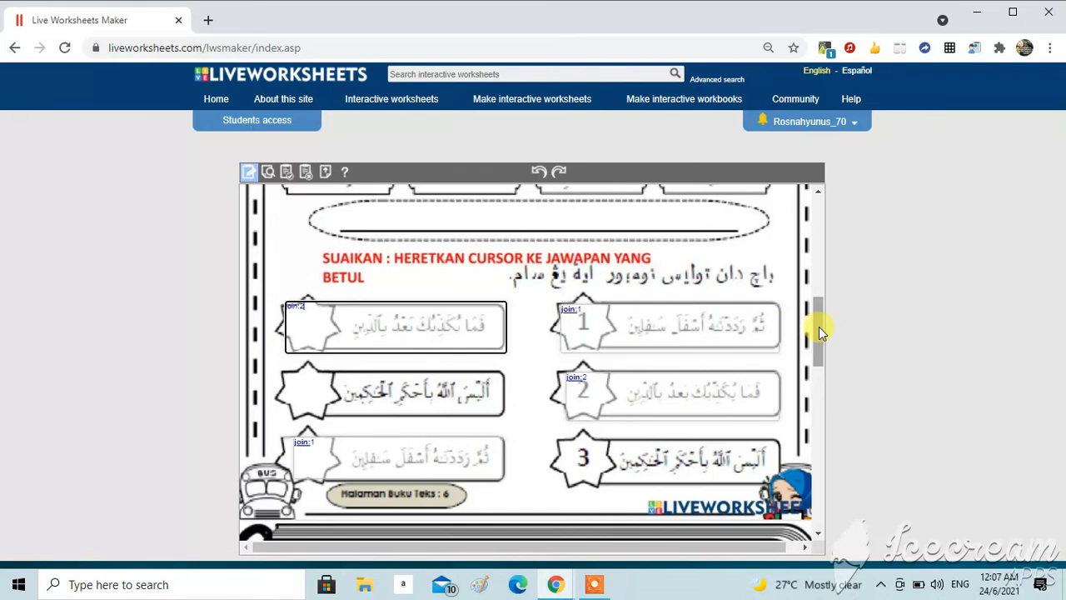
# Step: Draw a large text box inside the Hafaz Surah At-Tin frame to hold a video
pyautogui.moveTo(818, 326); pyautogui.dragTo(826, 422)
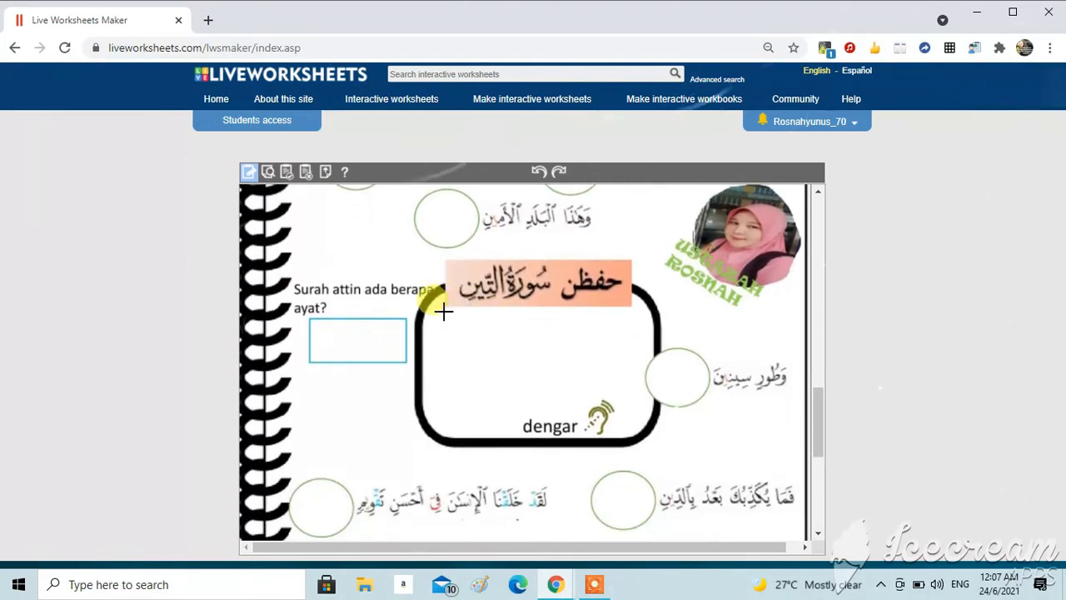
pyautogui.moveTo(447, 309); pyautogui.dragTo(643, 423)
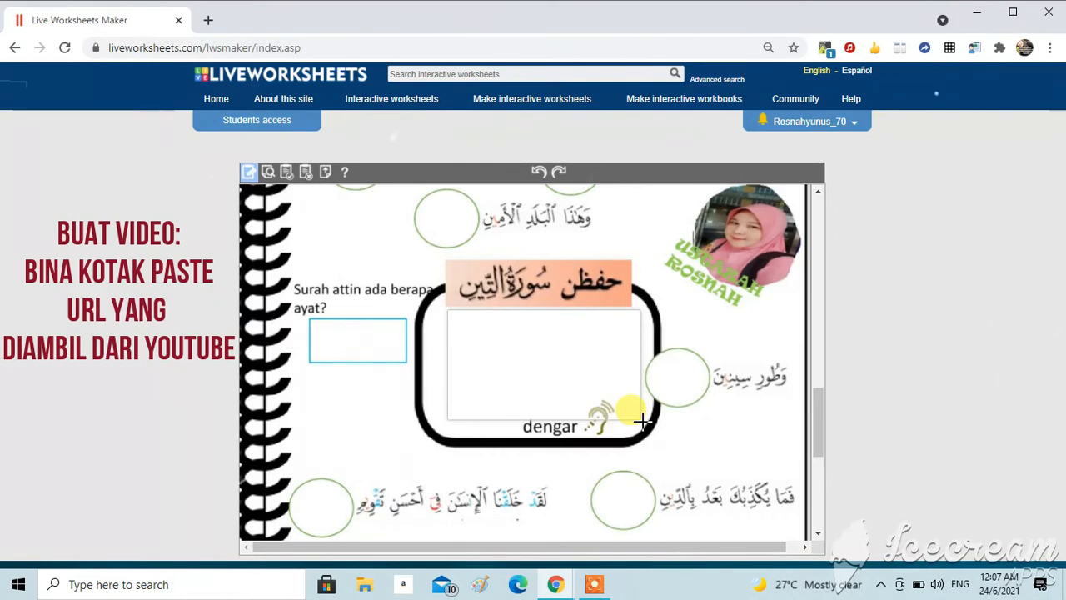
pyautogui.click(508, 337)
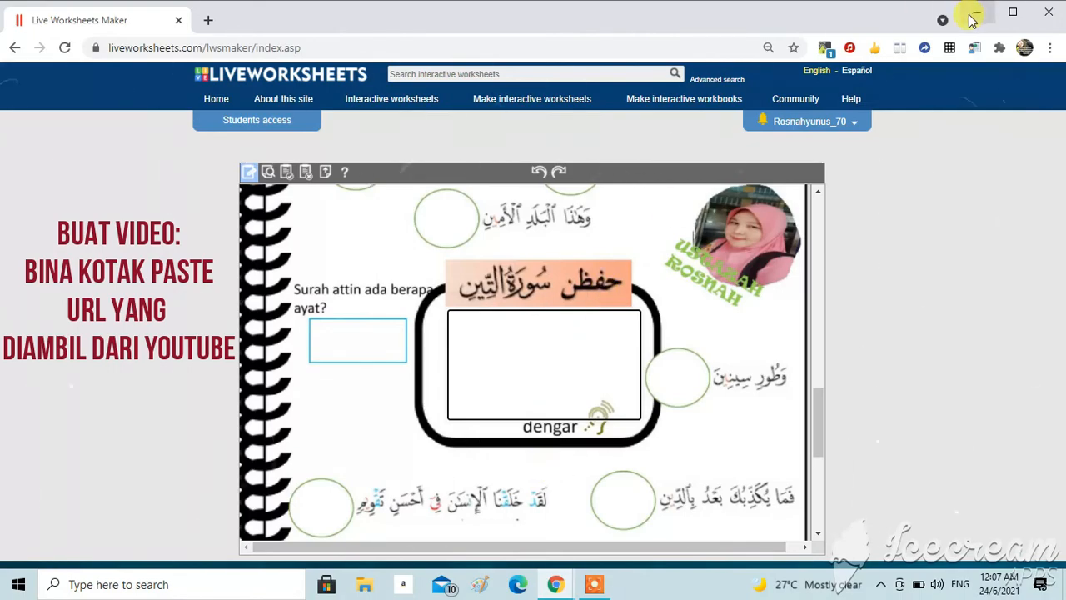
# Step: Open YouTube in a new Chrome window and search for surah attin
pyautogui.click(981, 12)
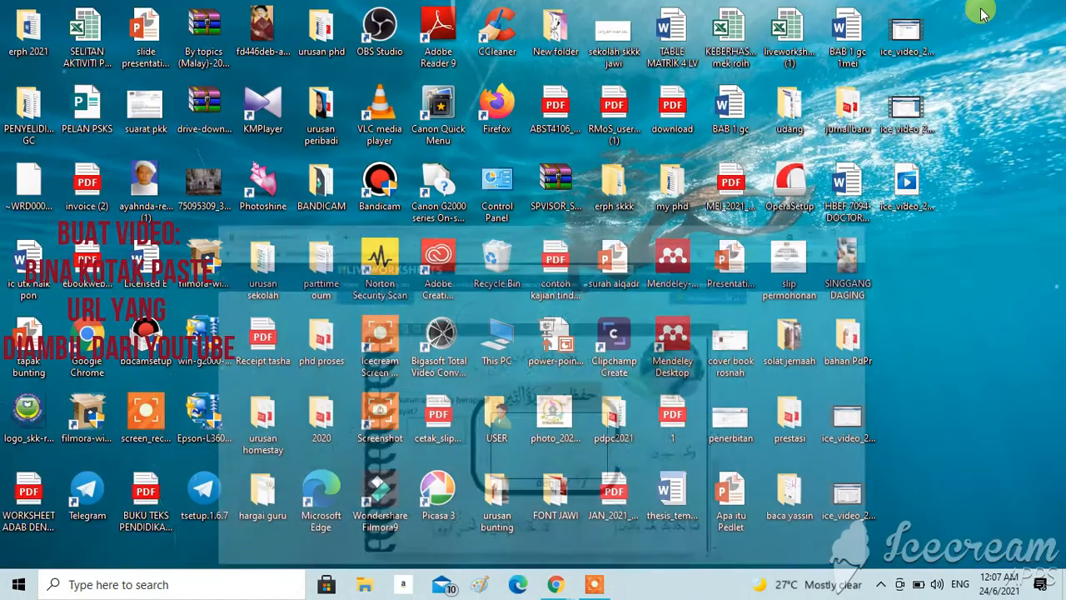
pyautogui.doubleClick(89, 331)
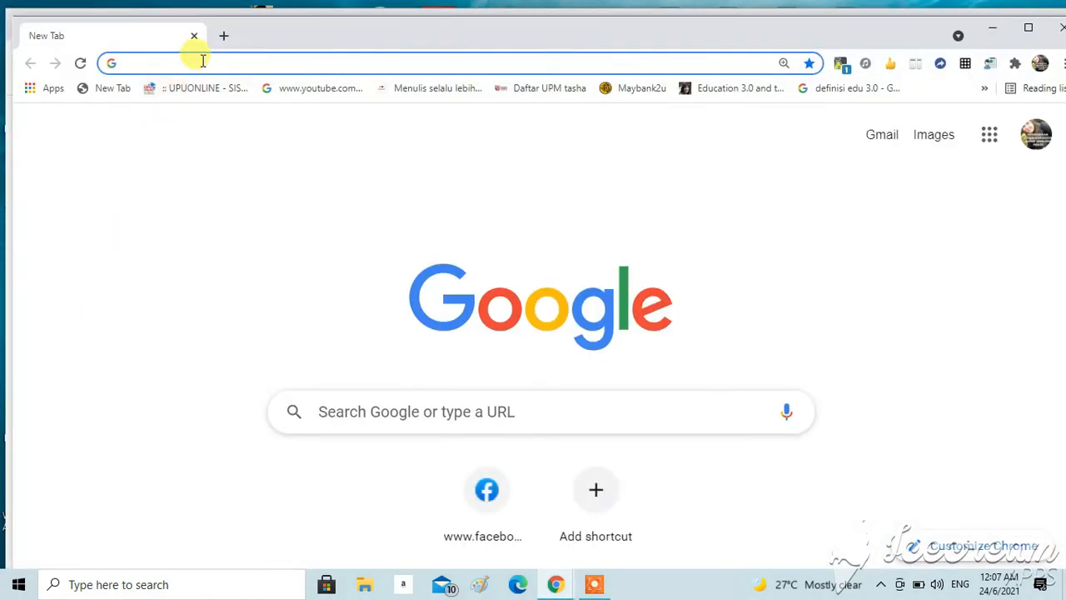
pyautogui.click(202, 61)
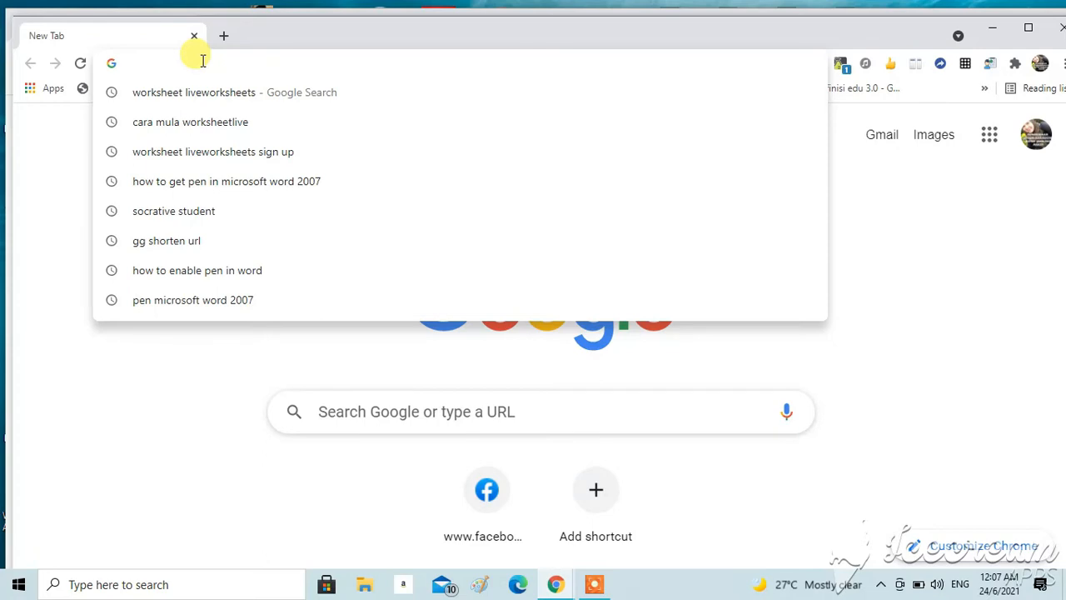
pyautogui.write('youtube.com')
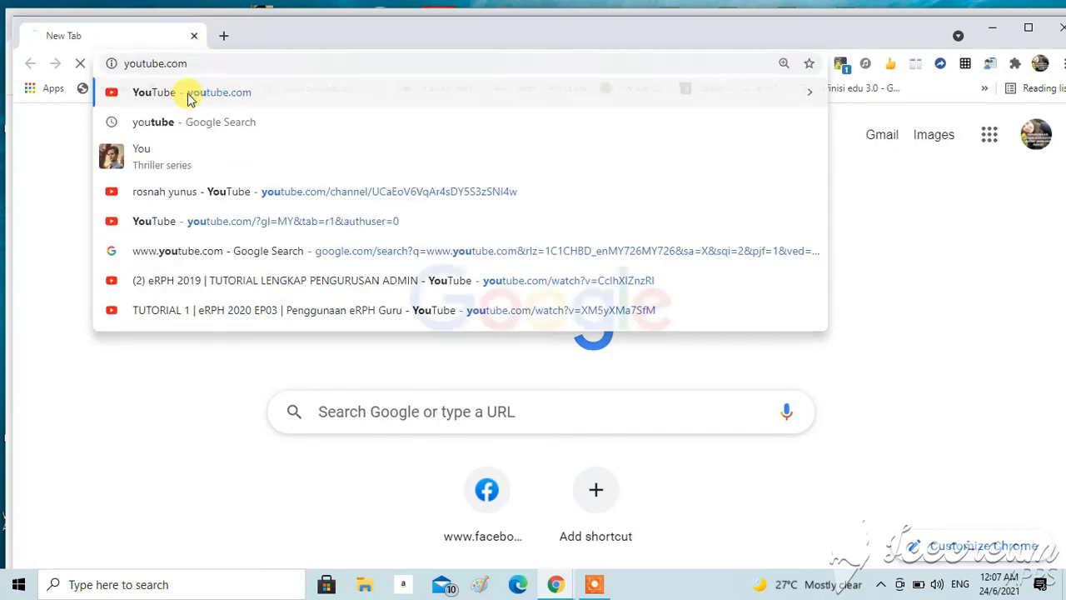
pyautogui.click(189, 97)
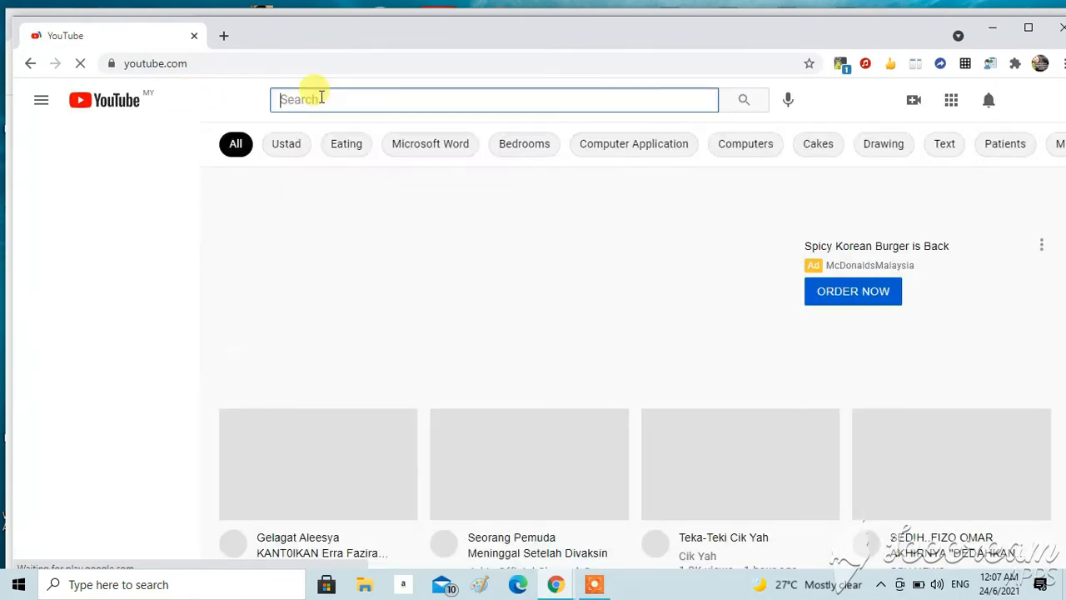
pyautogui.write('sura')
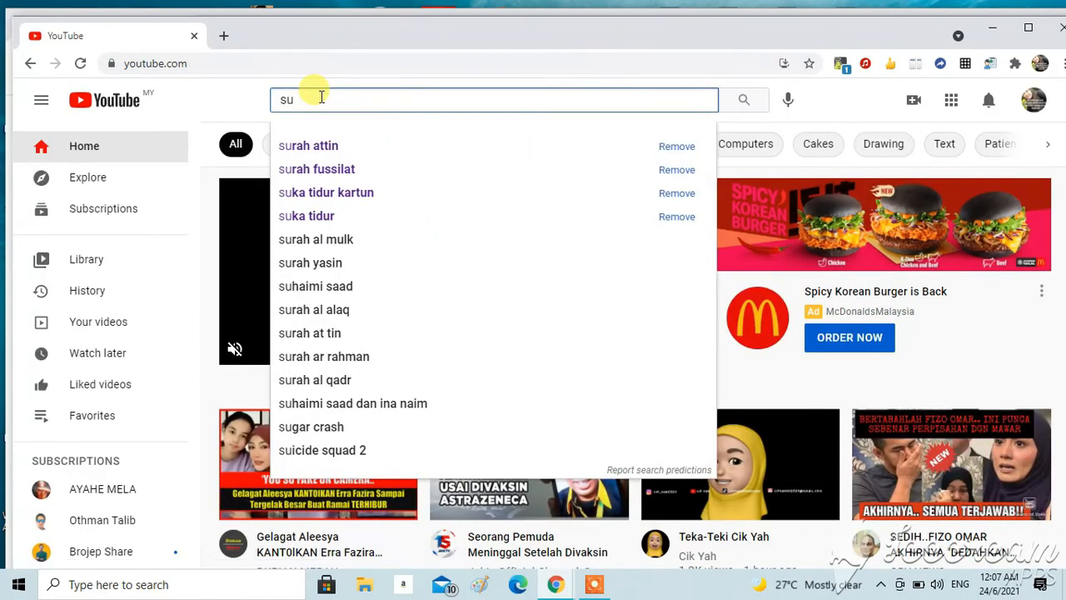
pyautogui.click(322, 145)
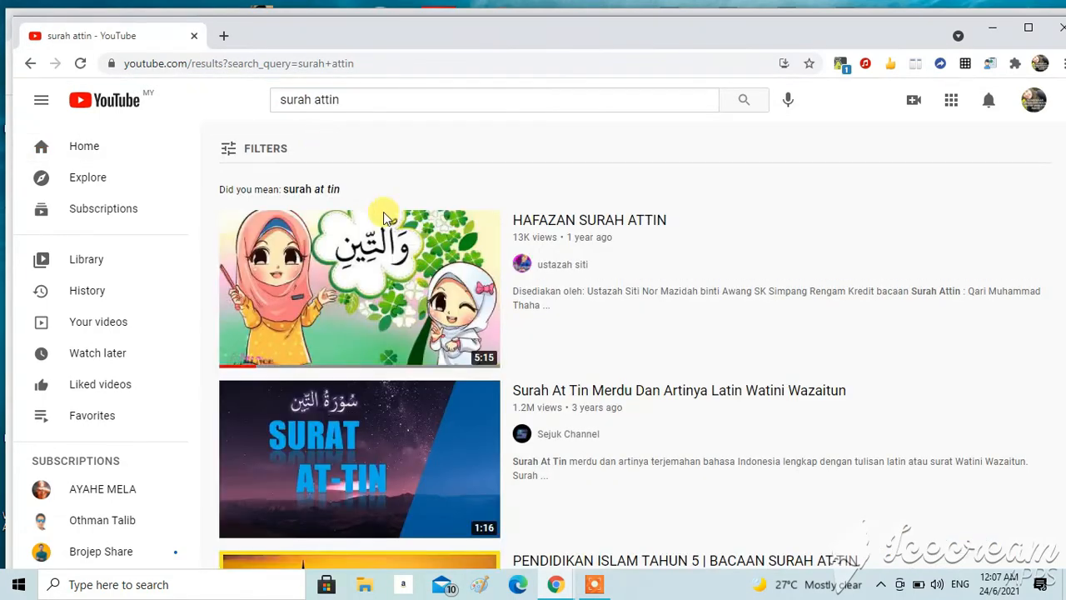
# Step: Open the video Surah At Tin Merdu Dan Artinya Latin Watini Wazaitun and copy its share link
pyautogui.click(398, 423)
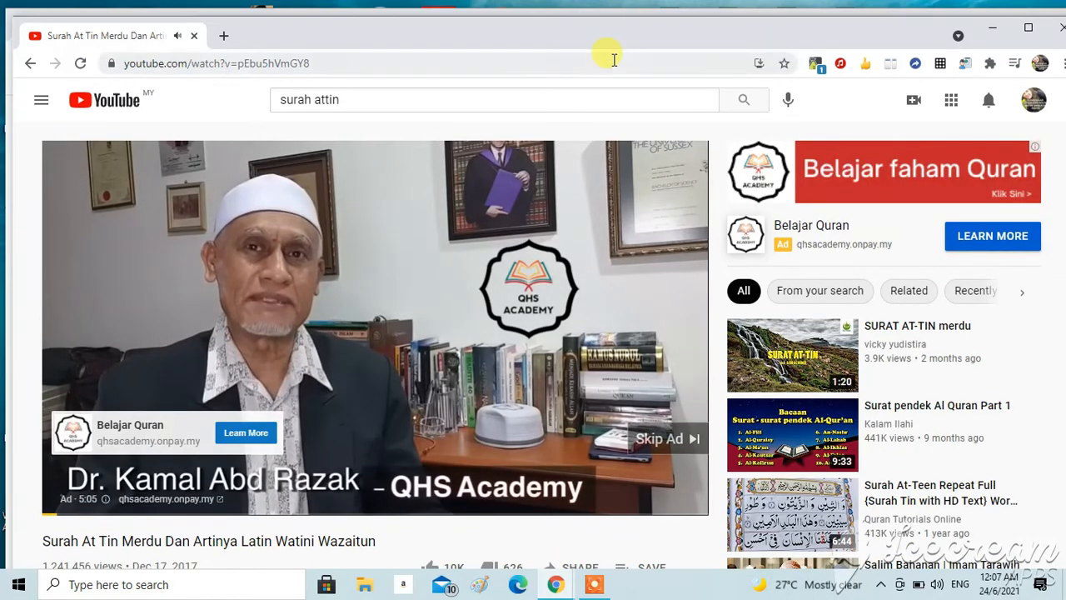
pyautogui.moveTo(612, 41); pyautogui.dragTo(607, 19)
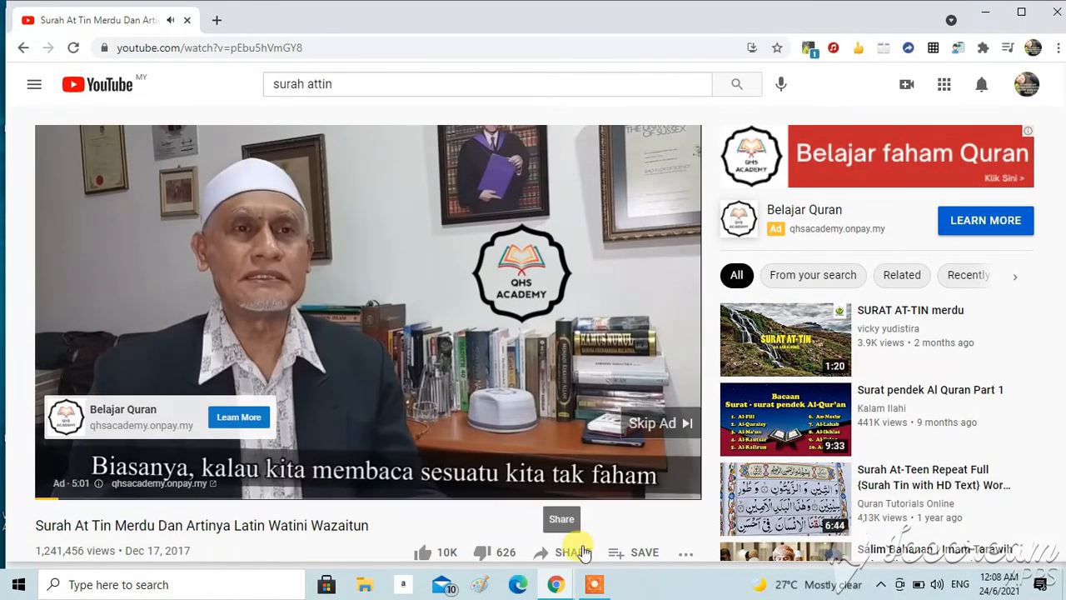
pyautogui.click(573, 552)
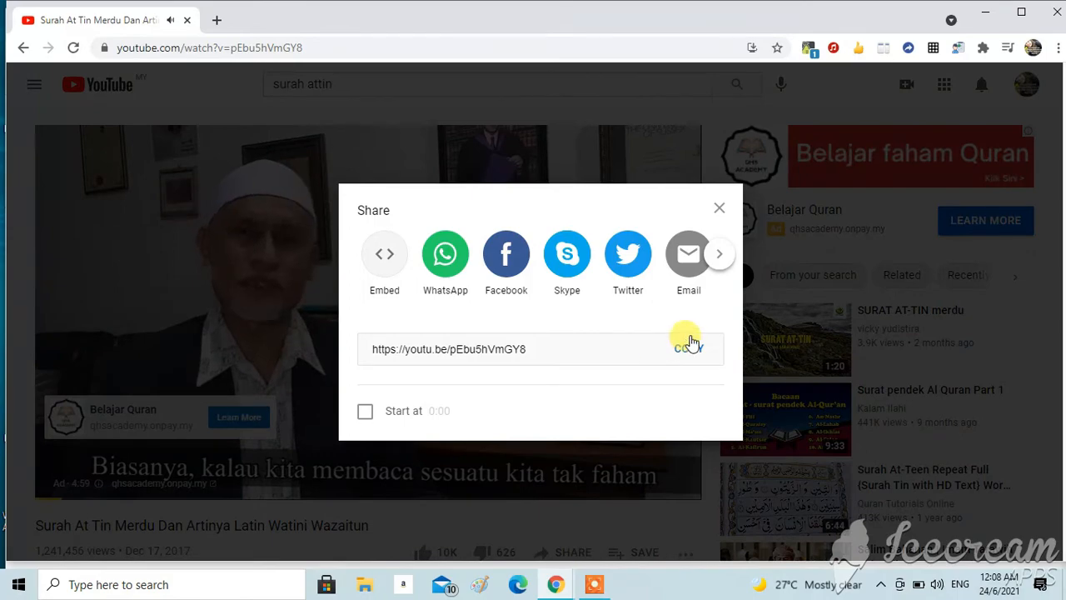
pyautogui.click(689, 350)
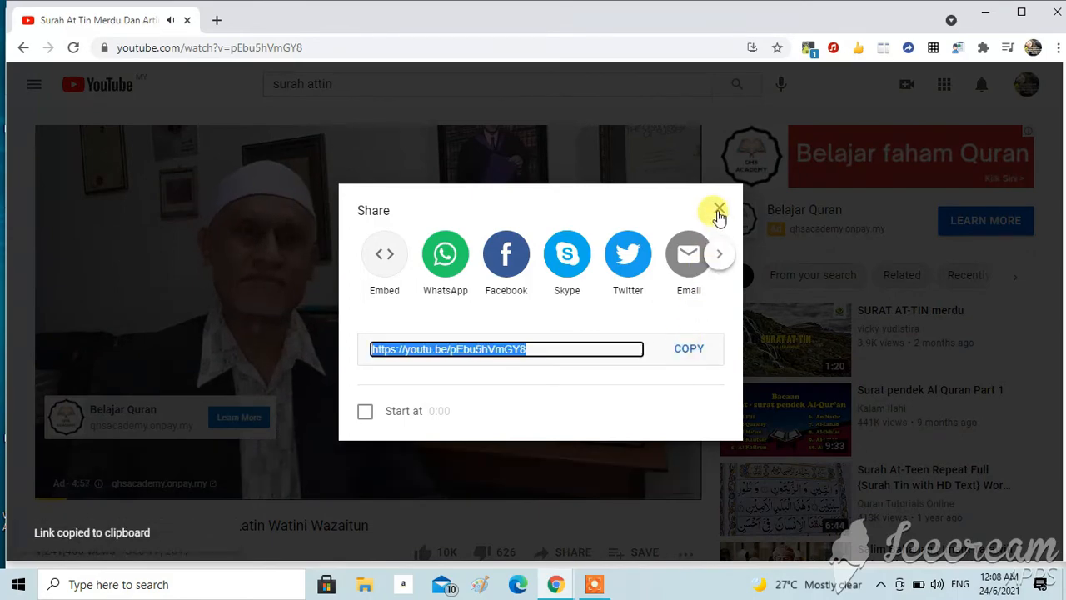
pyautogui.click(718, 210)
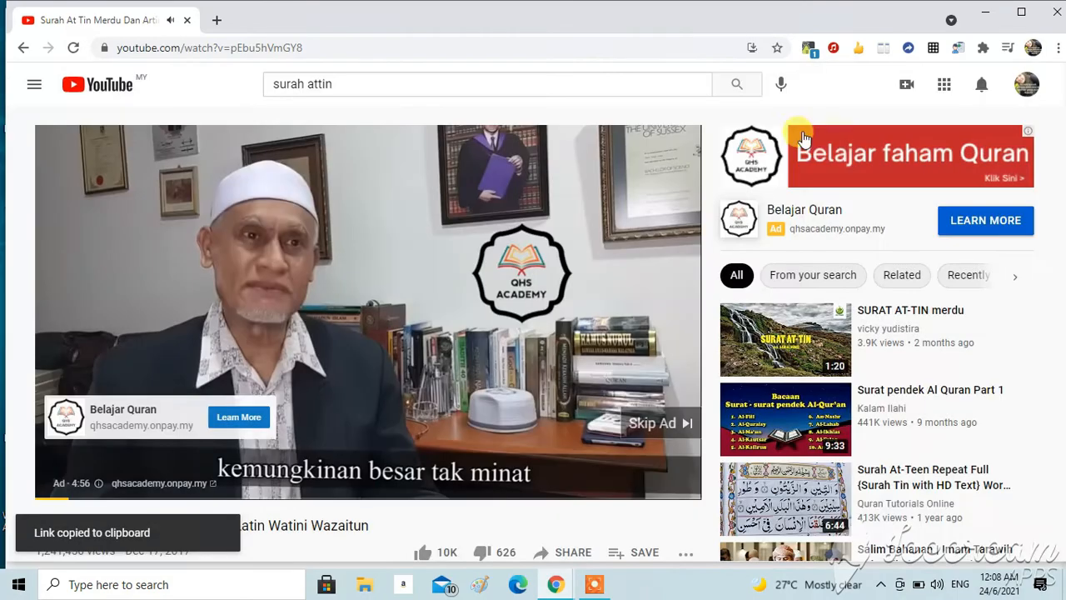
# Step: Close the YouTube window, return to the Live Worksheets Maker, and paste the video link into the Hafaz Surah At-Tin text box
pyautogui.click(1057, 13)
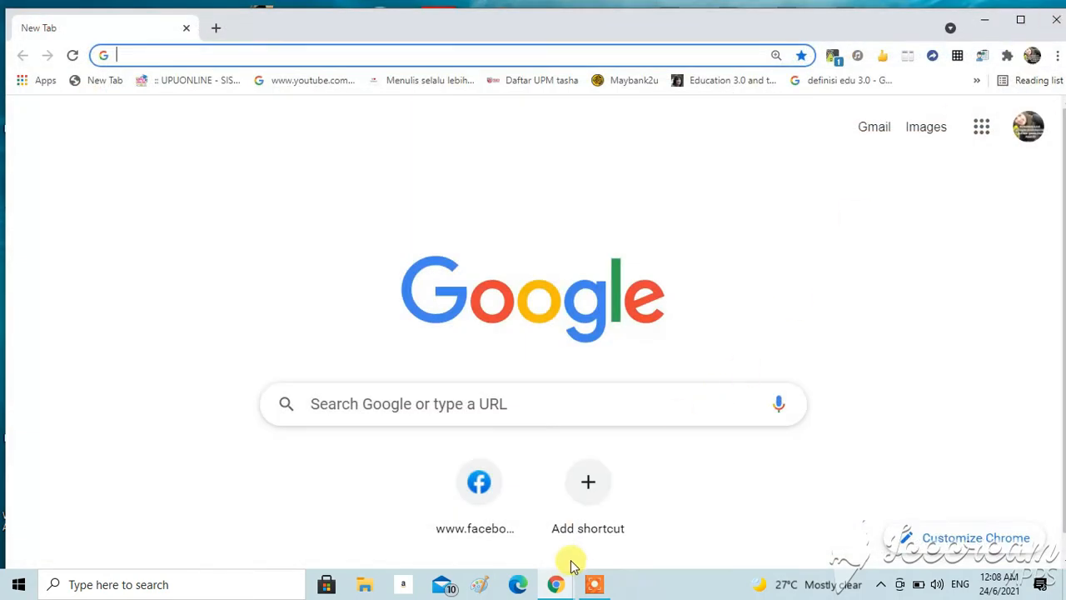
pyautogui.click(556, 585)
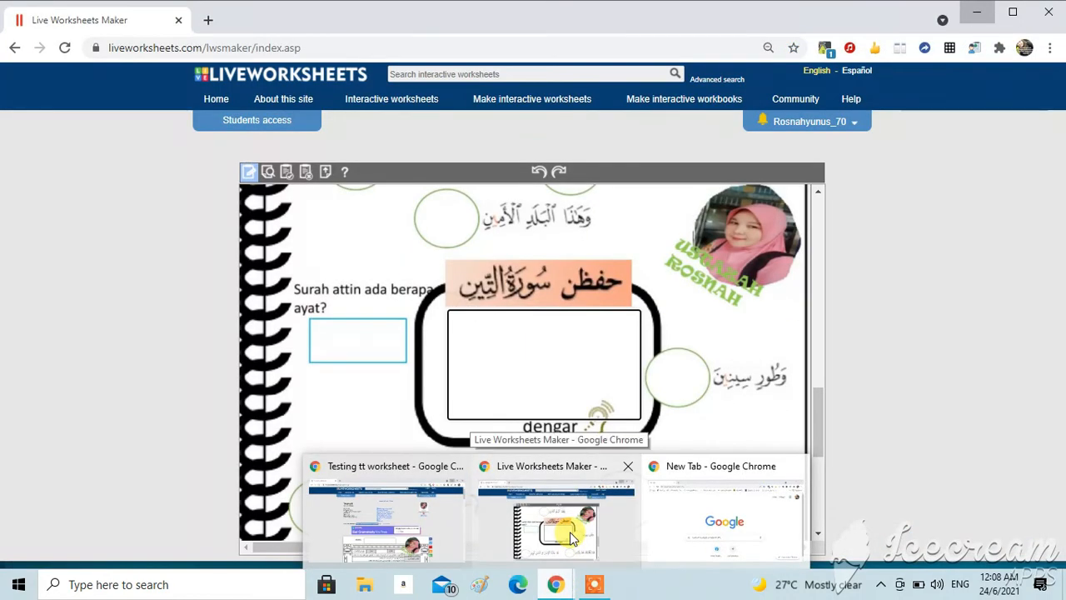
pyautogui.click(571, 537)
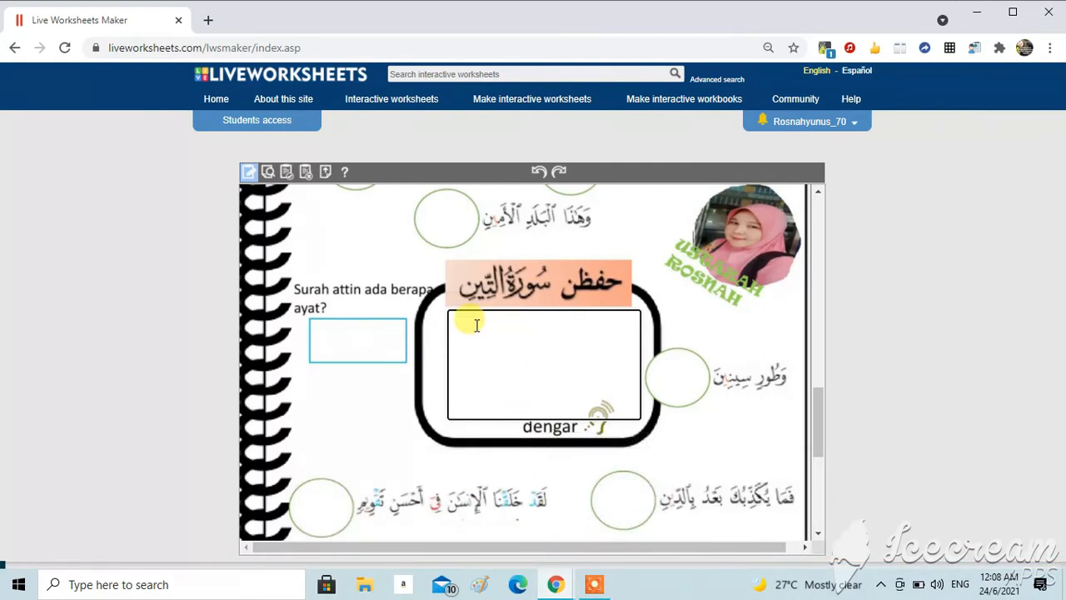
pyautogui.rightClick(477, 325)
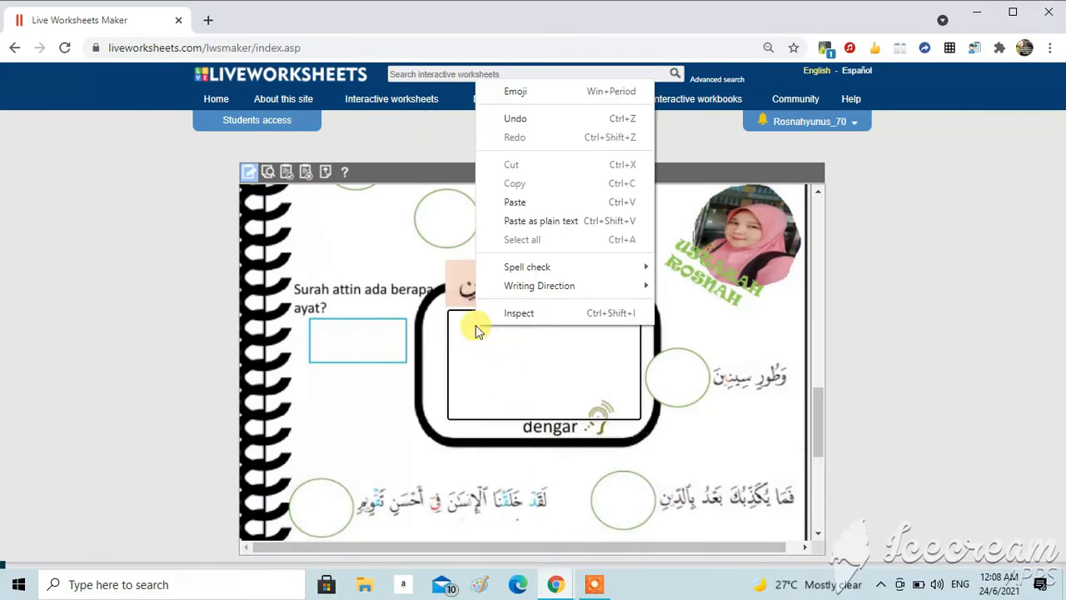
pyautogui.click(517, 203)
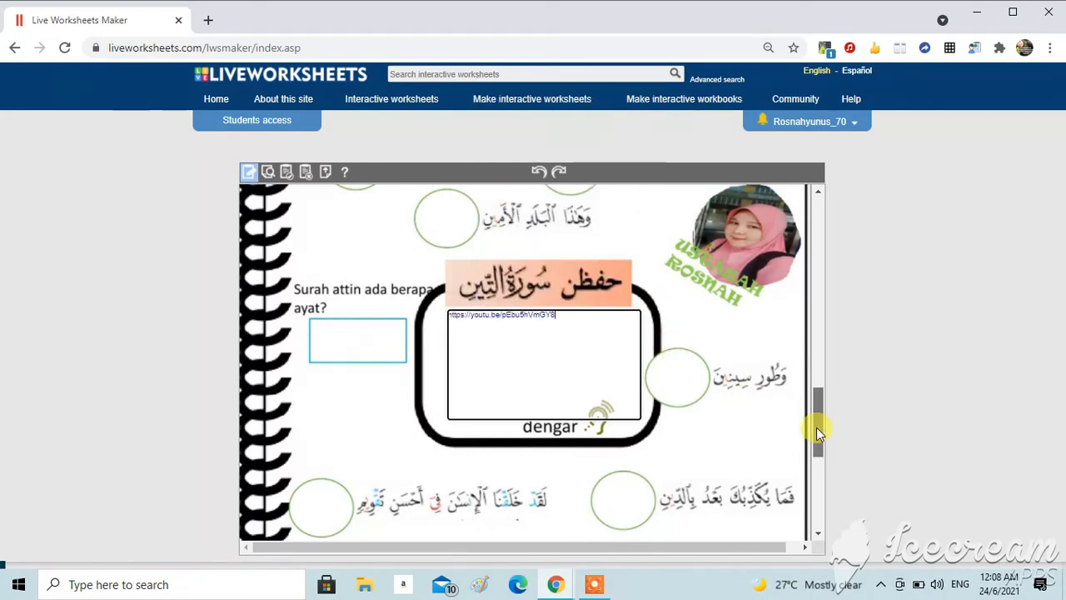
pyautogui.moveTo(817, 427); pyautogui.dragTo(837, 530)
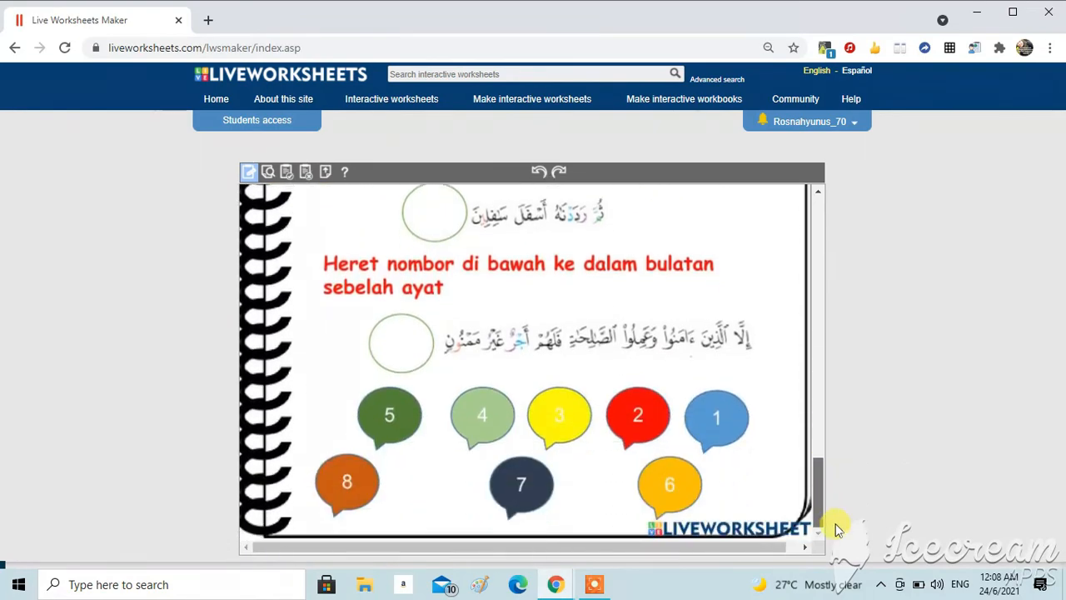
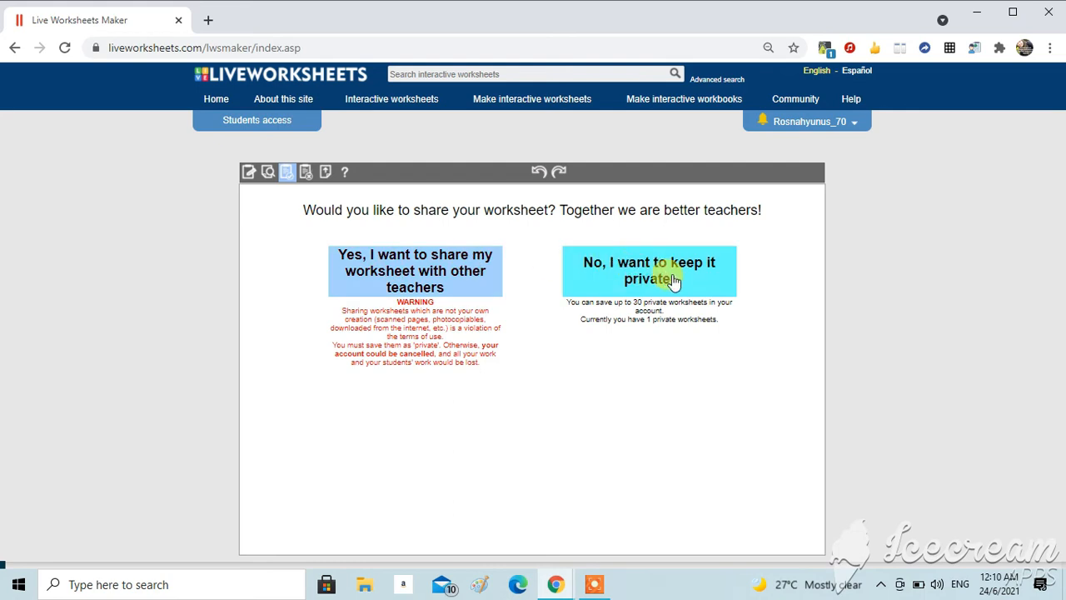
# Step: Choose to share the worksheet publicly and enter the title Testing 2
pyautogui.click(451, 280)
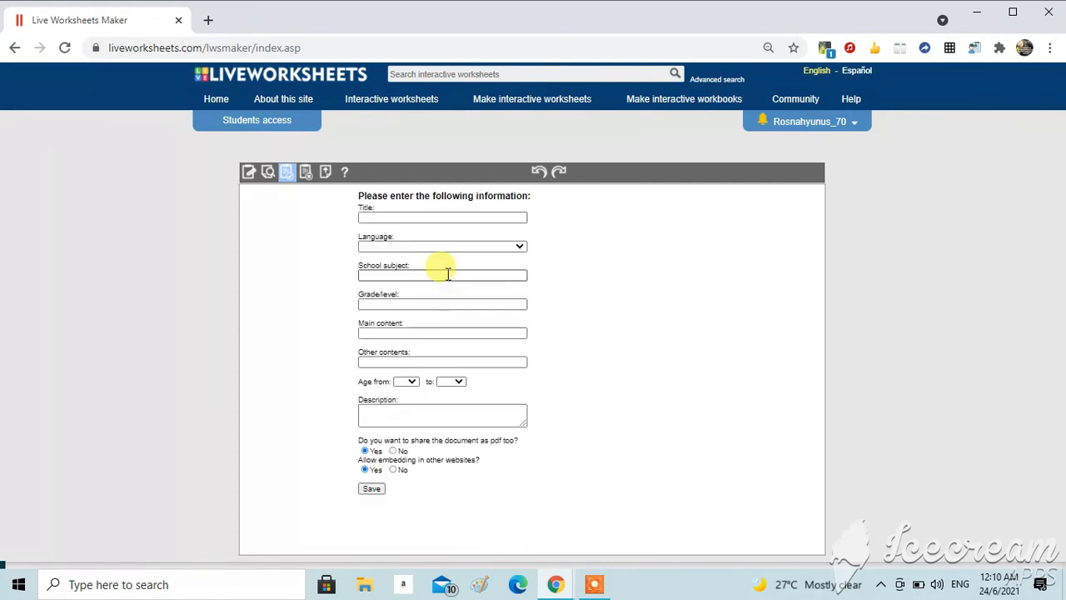
pyautogui.click(444, 218)
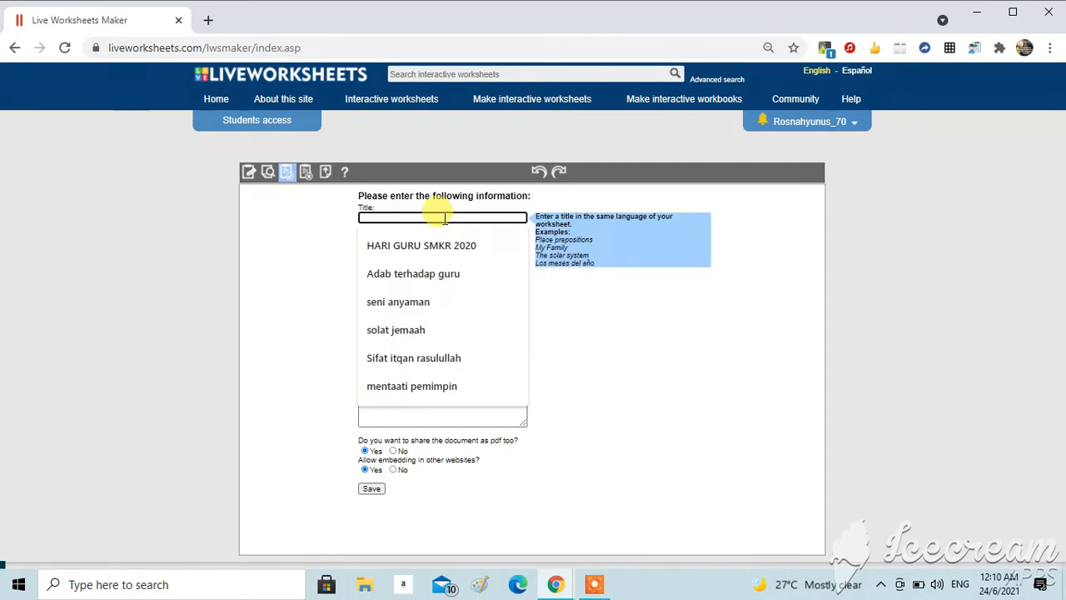
pyautogui.write('s')
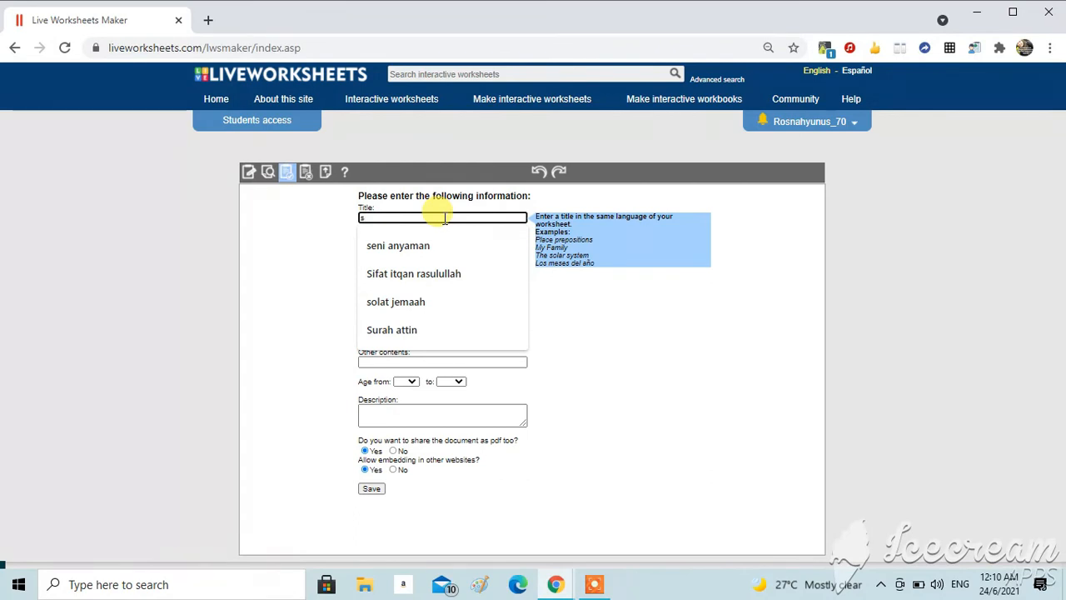
pyautogui.press('BackSpace')
pyautogui.write('test')
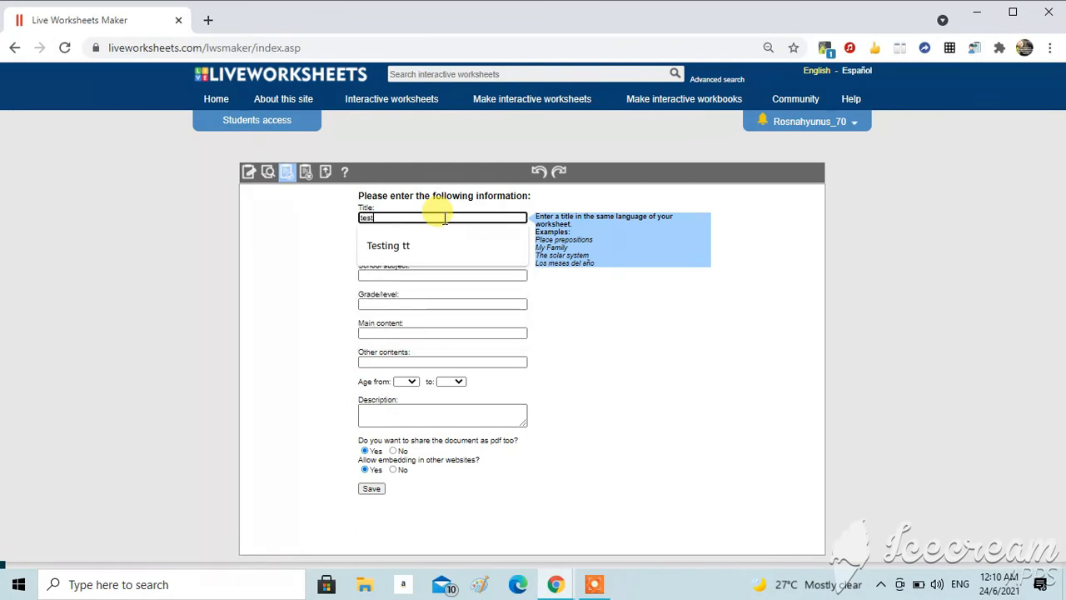
pyautogui.write('ing 2')
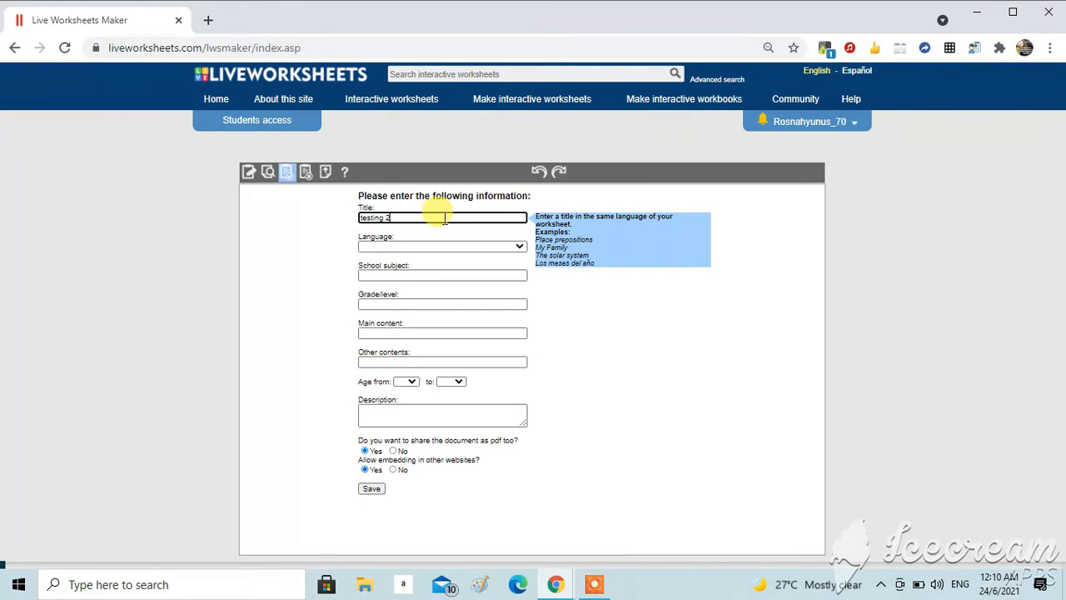
# Step: Set the language to Malay and the school subject to Pendidikan Islam
pyautogui.click(523, 249)
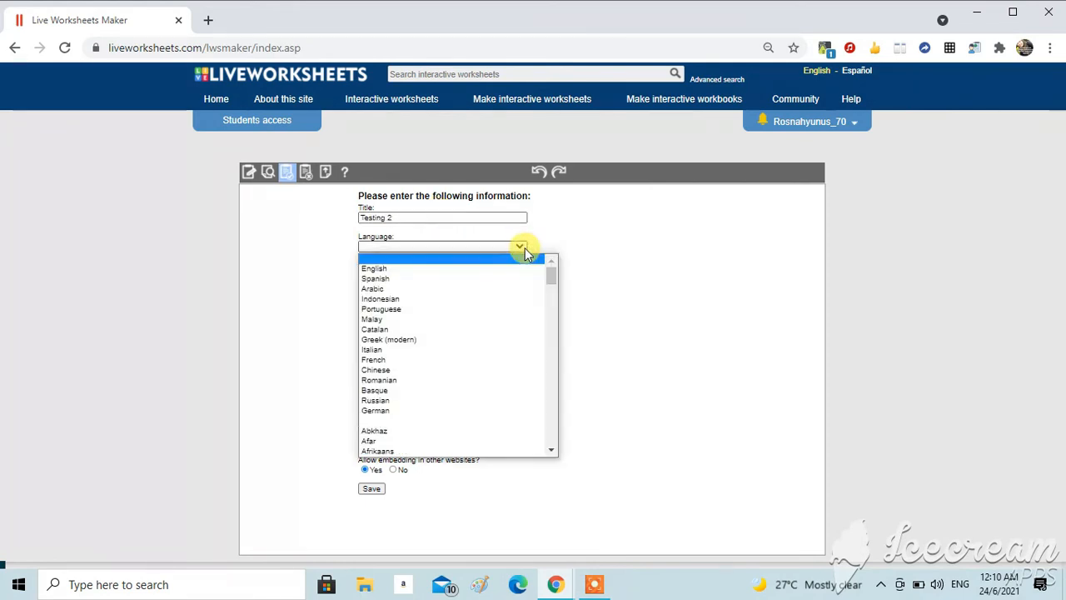
pyautogui.click(479, 322)
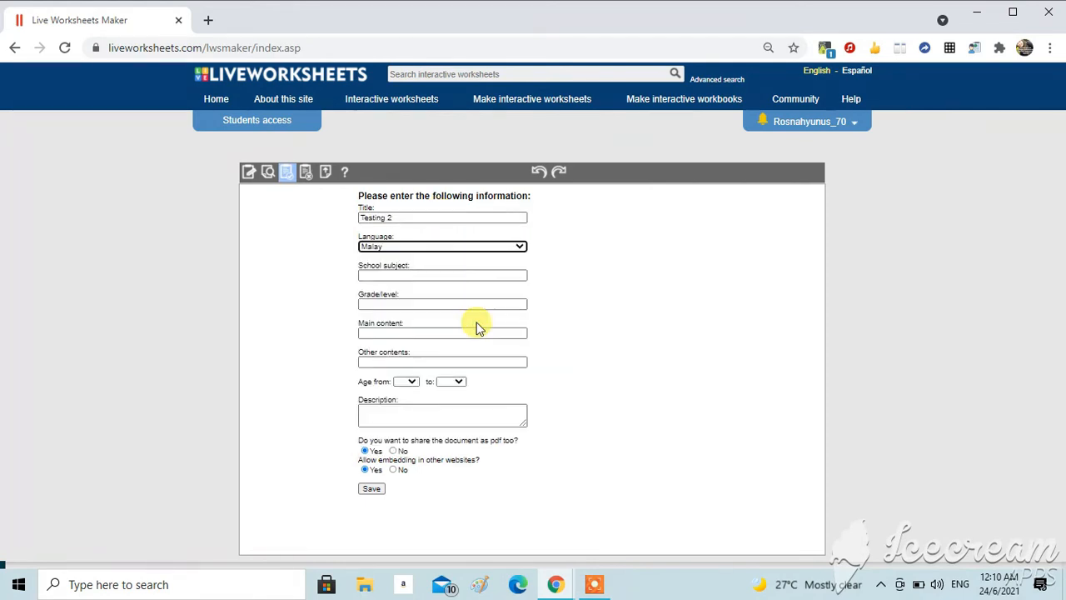
pyautogui.click(476, 279)
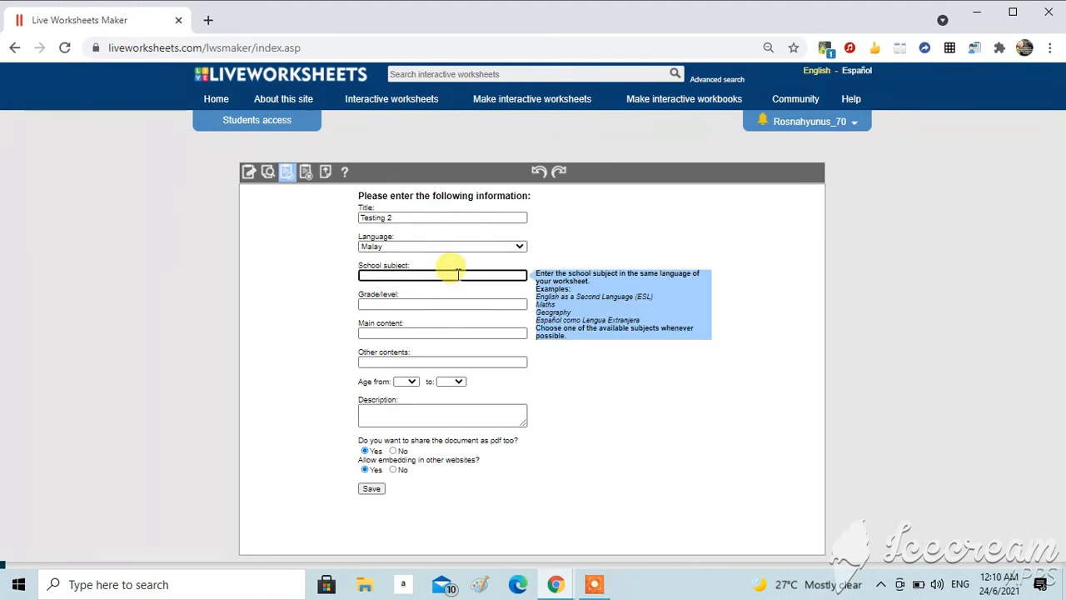
pyautogui.write('p')
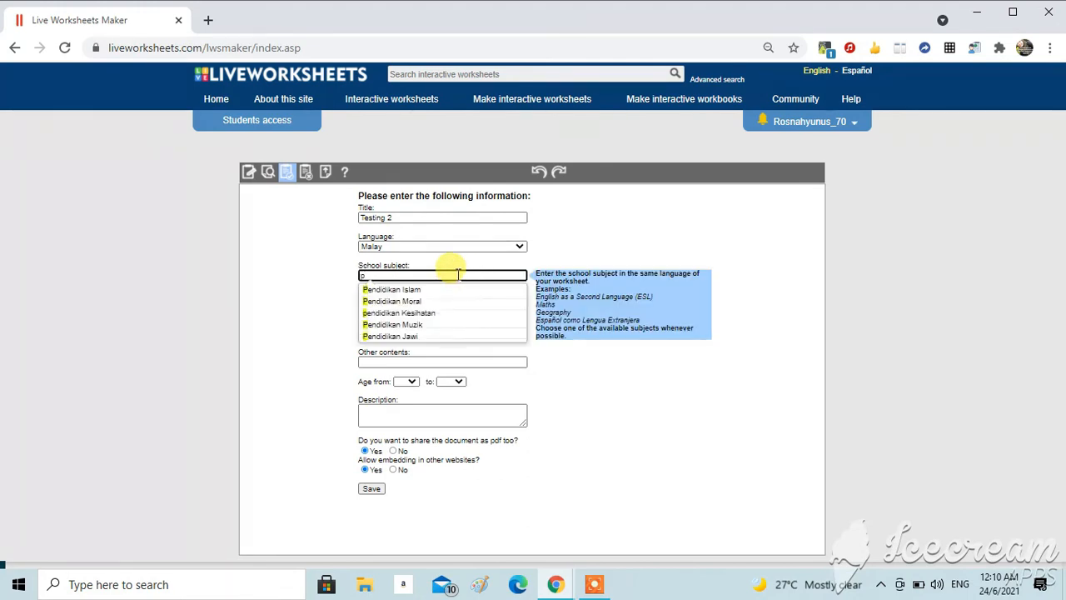
pyautogui.click(414, 290)
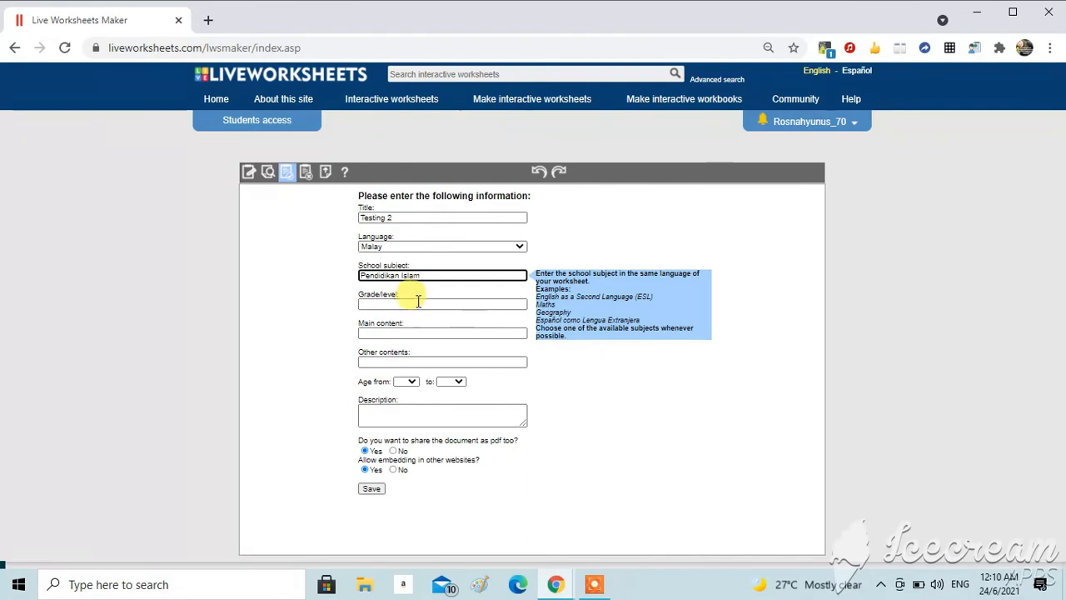
# Step: Enter tahun5 as the grade/level and Surah attin as the main content
pyautogui.click(418, 303)
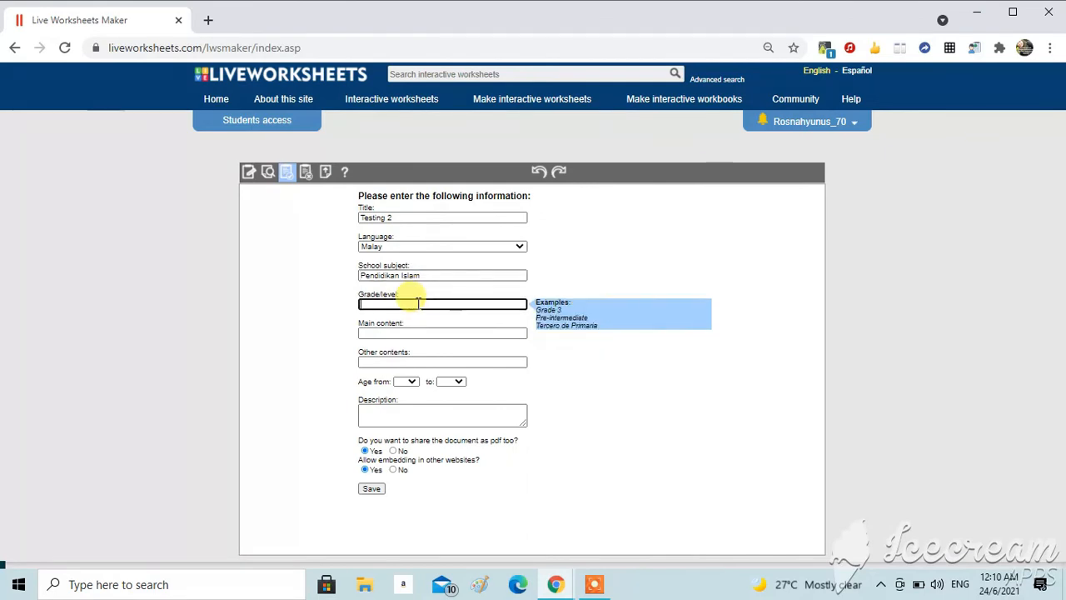
pyautogui.write('tahun5')
pyautogui.click(405, 333)
pyautogui.write('surah')
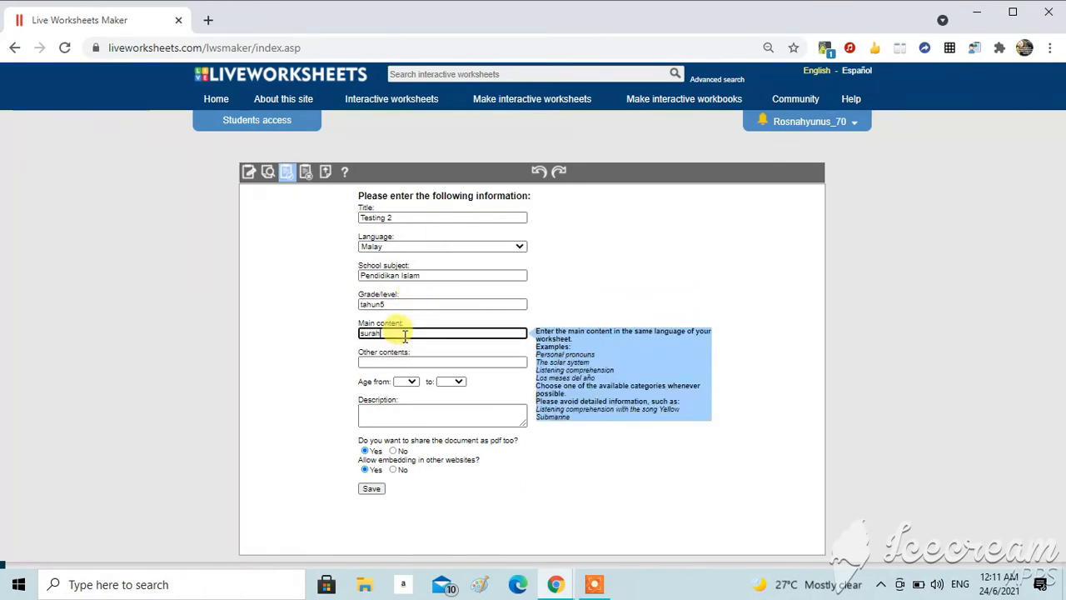
pyautogui.write(' attin')
# Step: Pick LATIHAN as the other contents and set the age range from 11 to 12
pyautogui.click(406, 362)
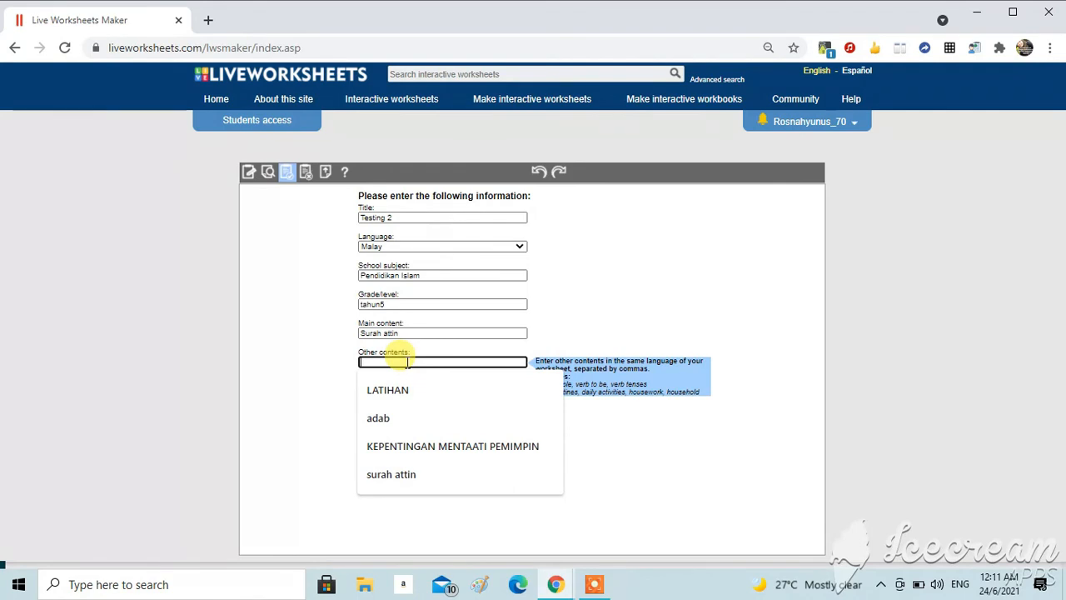
pyautogui.click(402, 388)
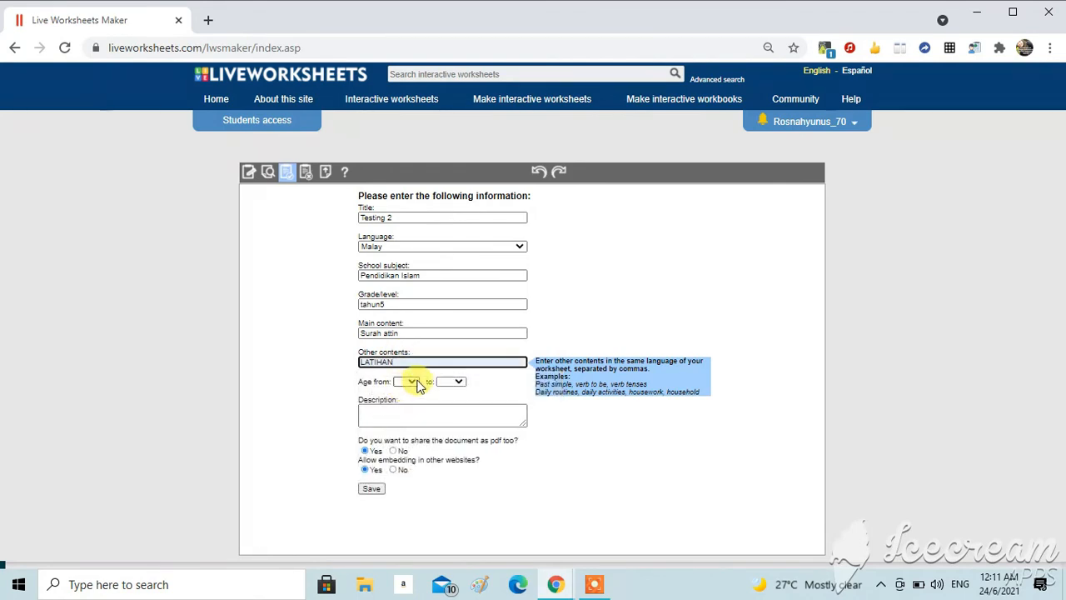
pyautogui.click(410, 384)
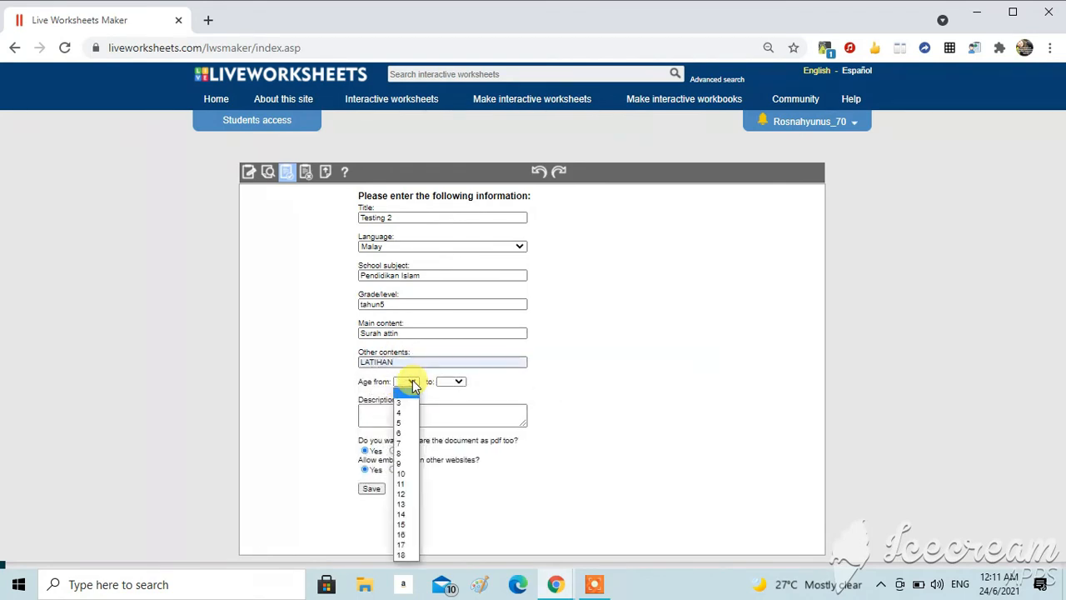
pyautogui.click(404, 487)
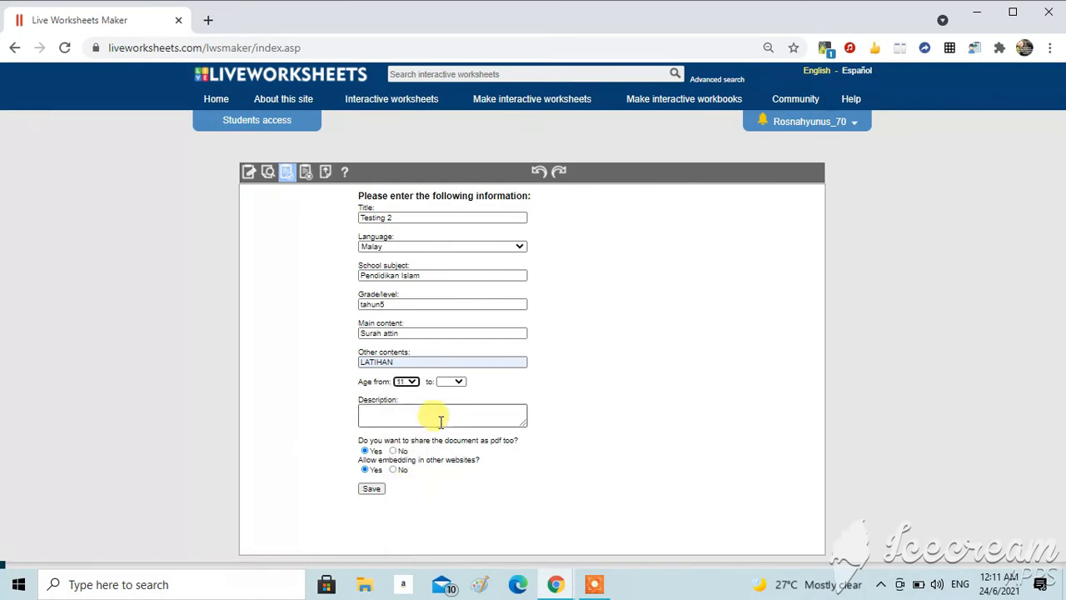
pyautogui.click(459, 382)
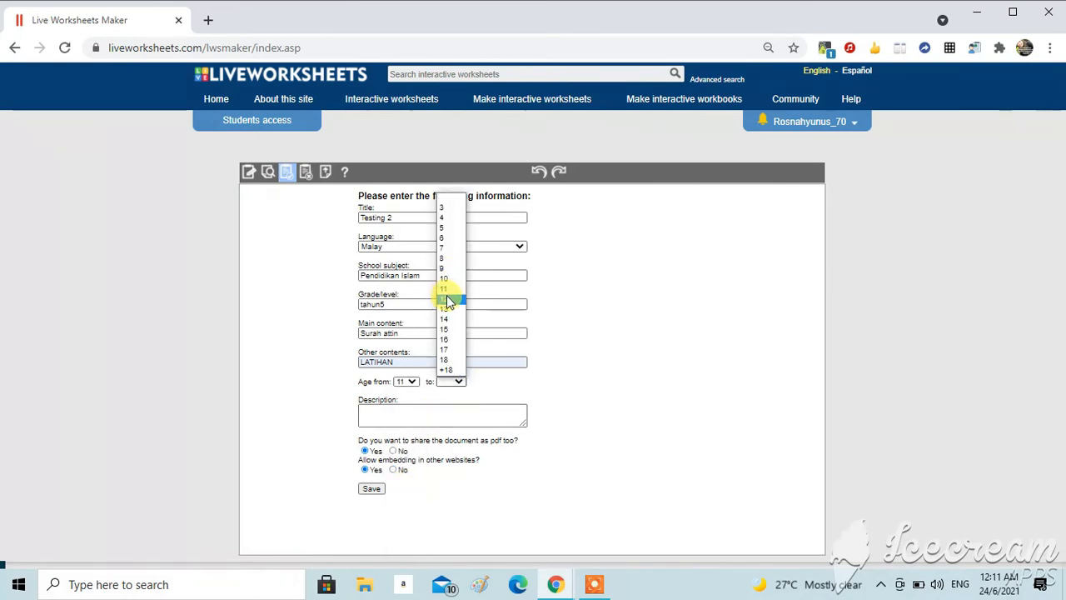
pyautogui.click(446, 296)
# Step: Add the description latihan hafazan and save the worksheet details
pyautogui.click(414, 410)
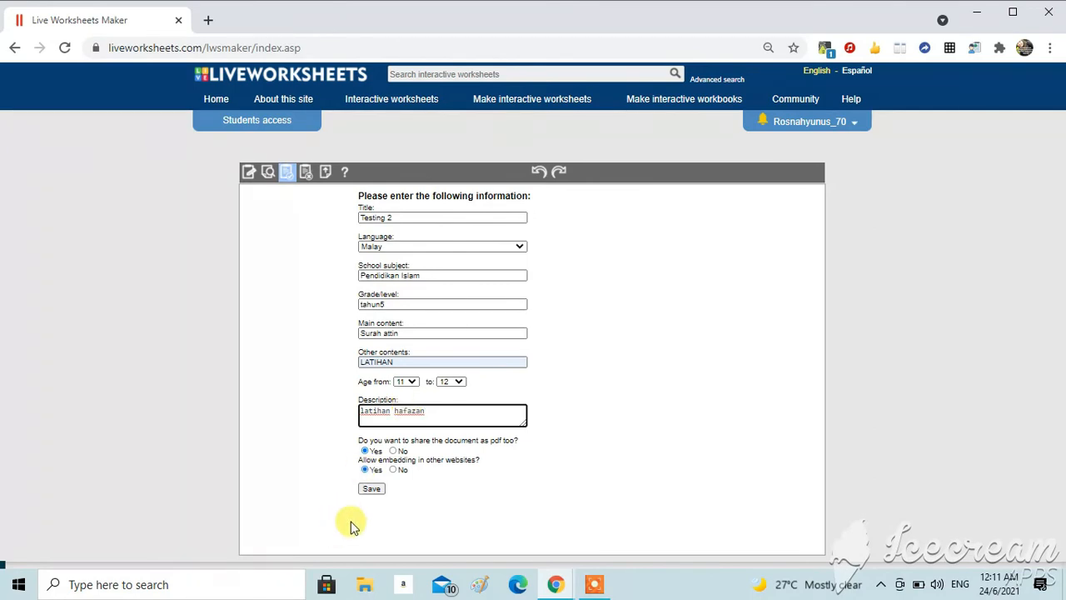
pyautogui.click(374, 491)
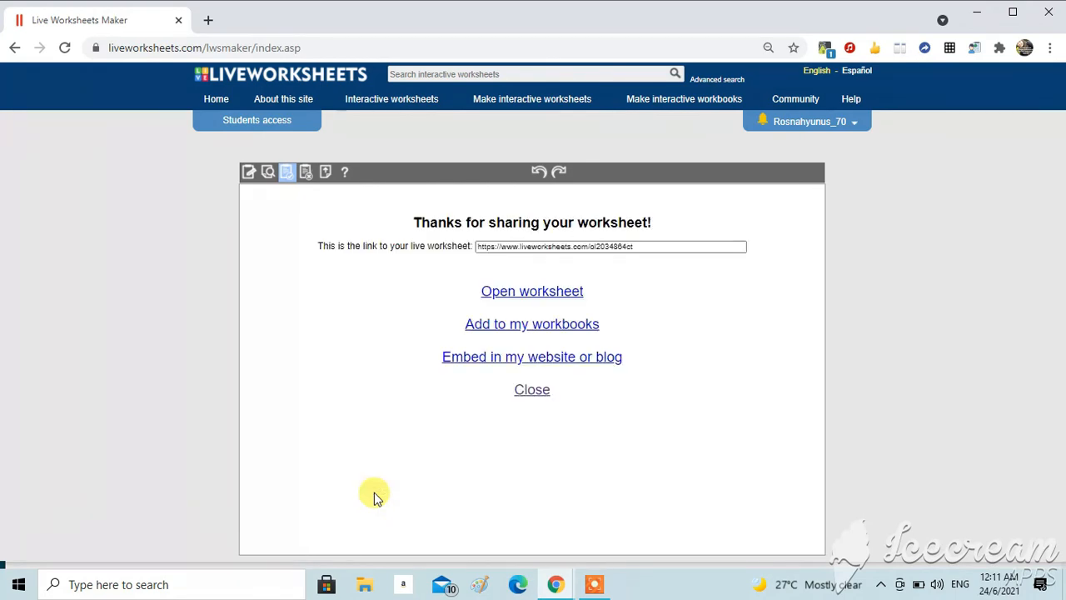
# Step: Open the published worksheet and copy its link
pyautogui.click(646, 247)
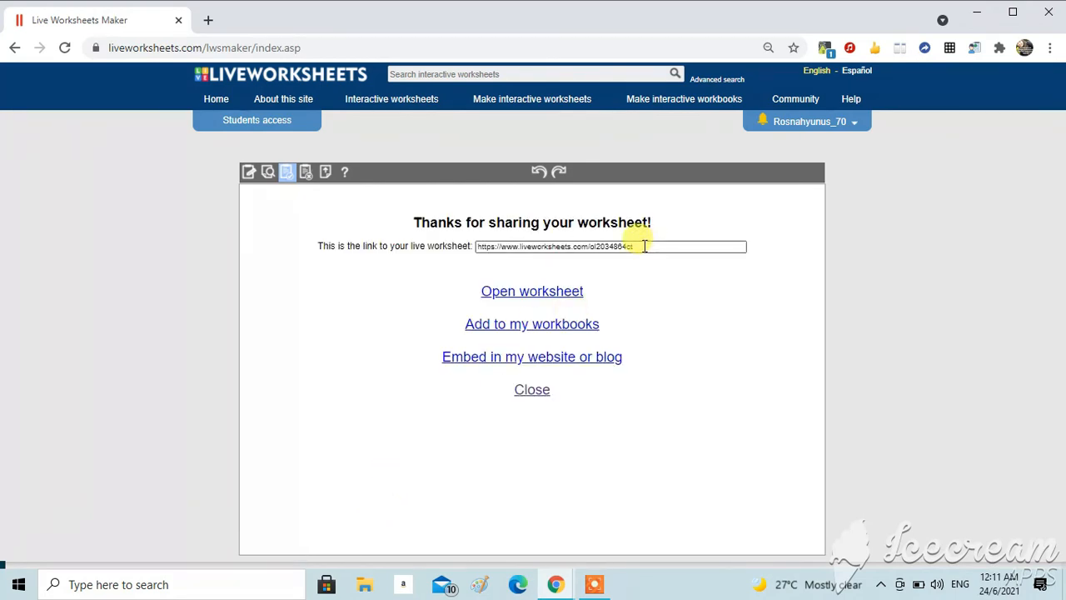
pyautogui.click(639, 247)
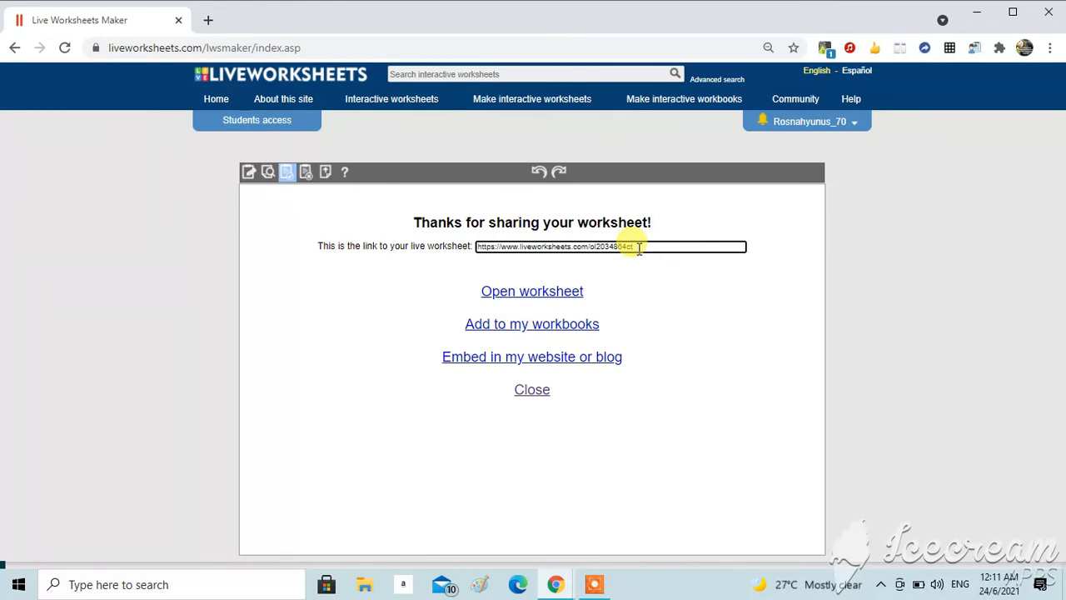
pyautogui.click(550, 293)
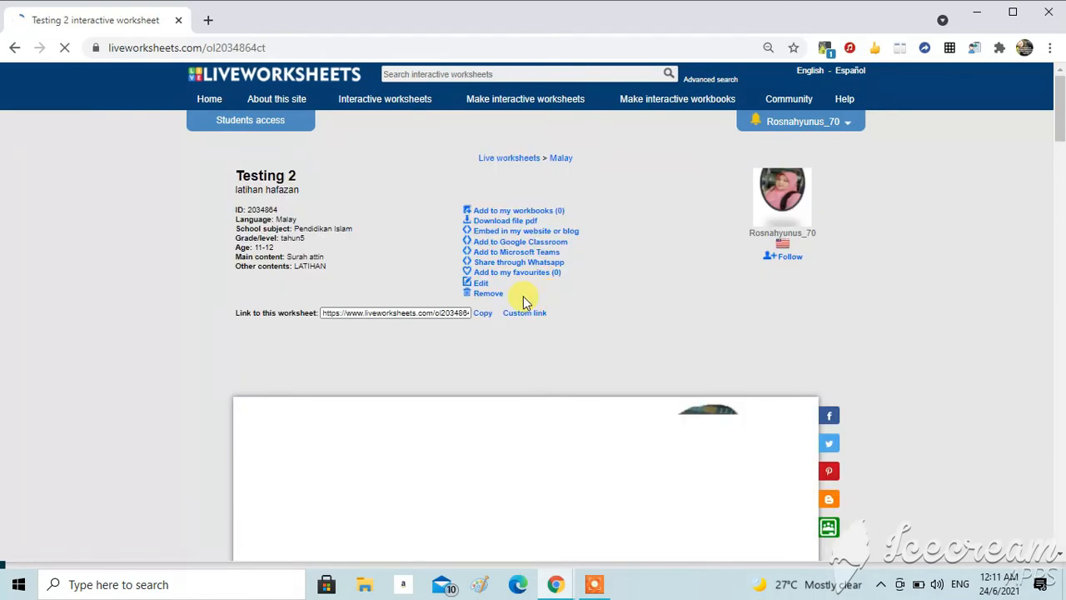
pyautogui.click(482, 315)
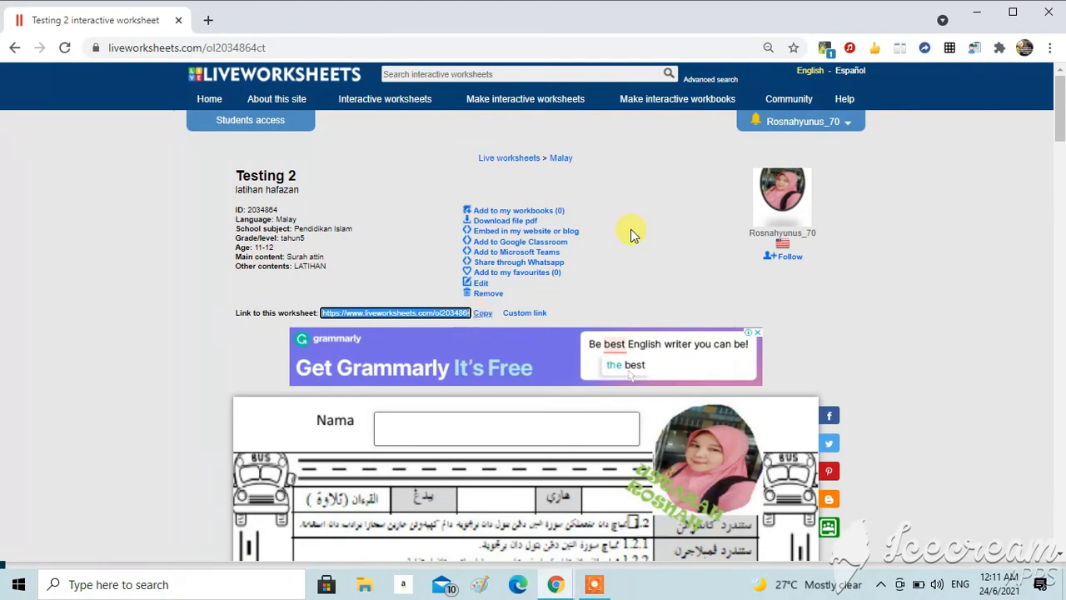
# Step: Minimize the Chrome windows and open Telegram from the desktop
pyautogui.click(980, 18)
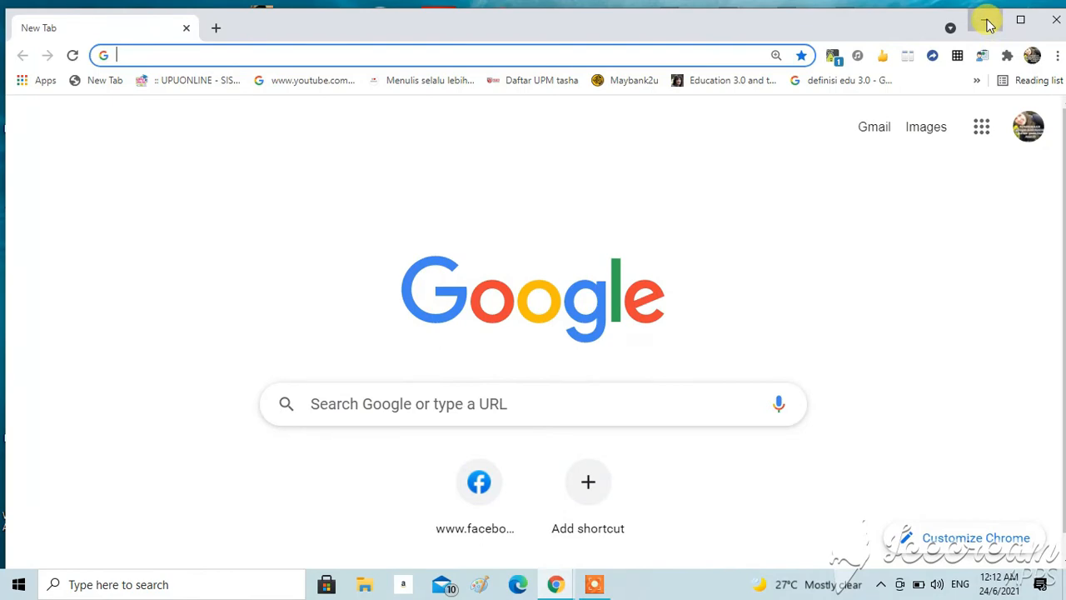
pyautogui.click(985, 20)
pyautogui.doubleClick(98, 489)
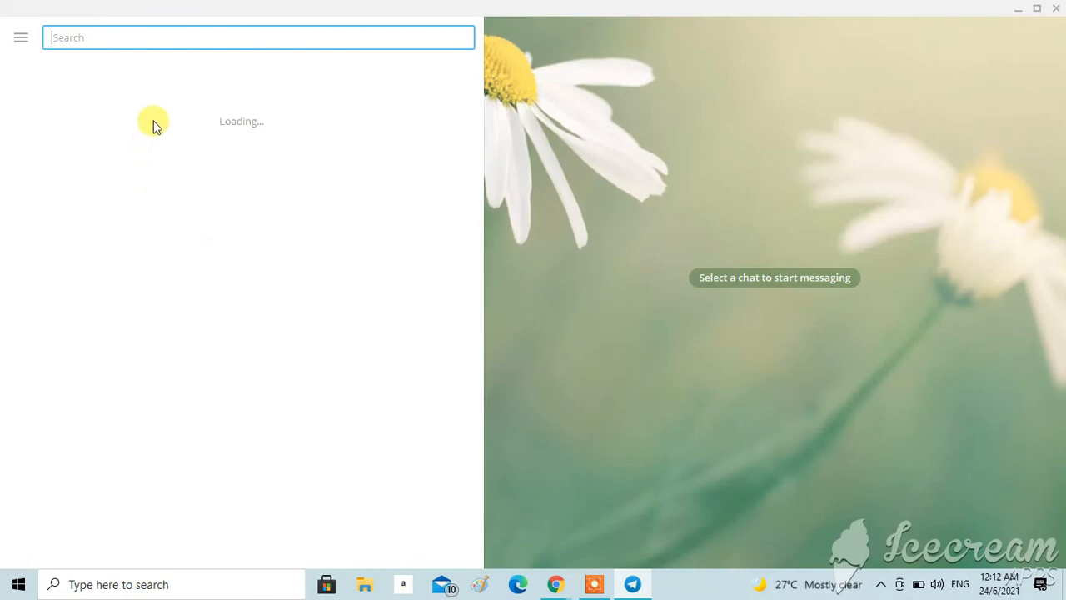
# Step: Open a contact's chat, paste the copied worksheet link and send it
pyautogui.click(161, 78)
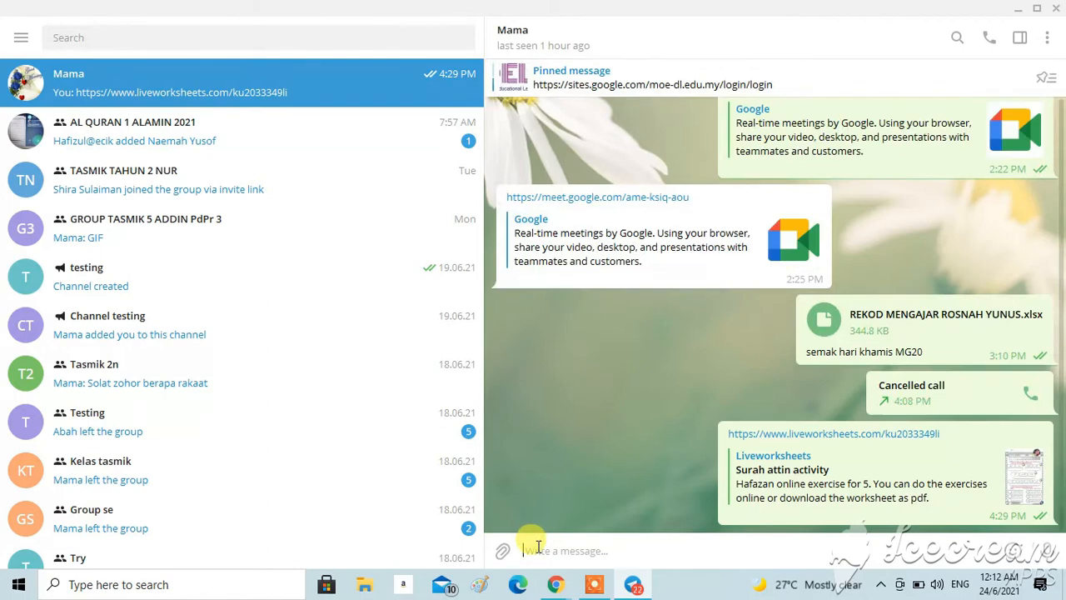
pyautogui.rightClick(535, 547)
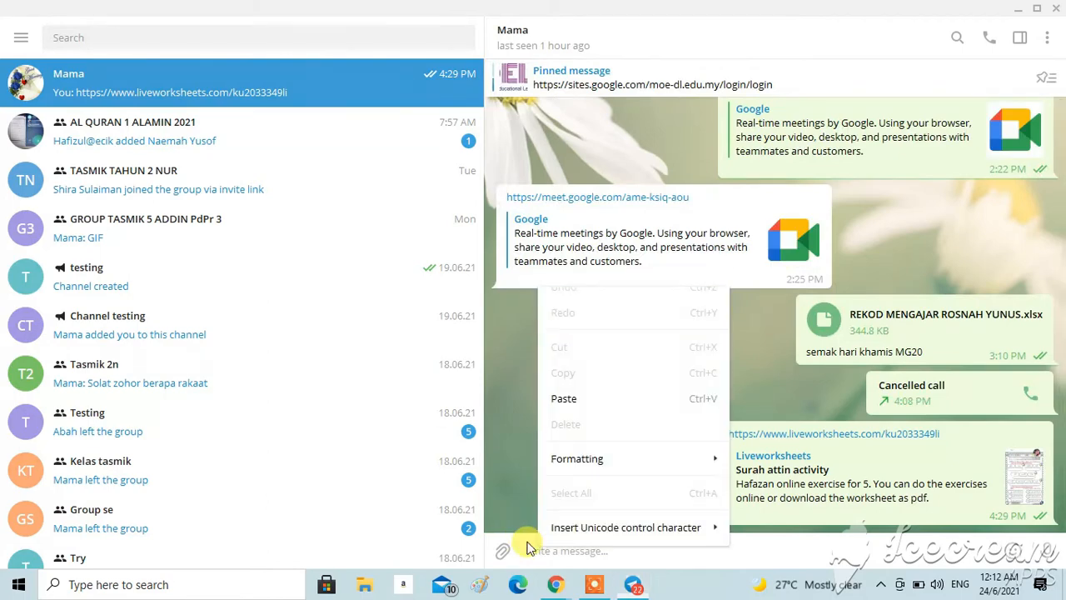
pyautogui.click(570, 400)
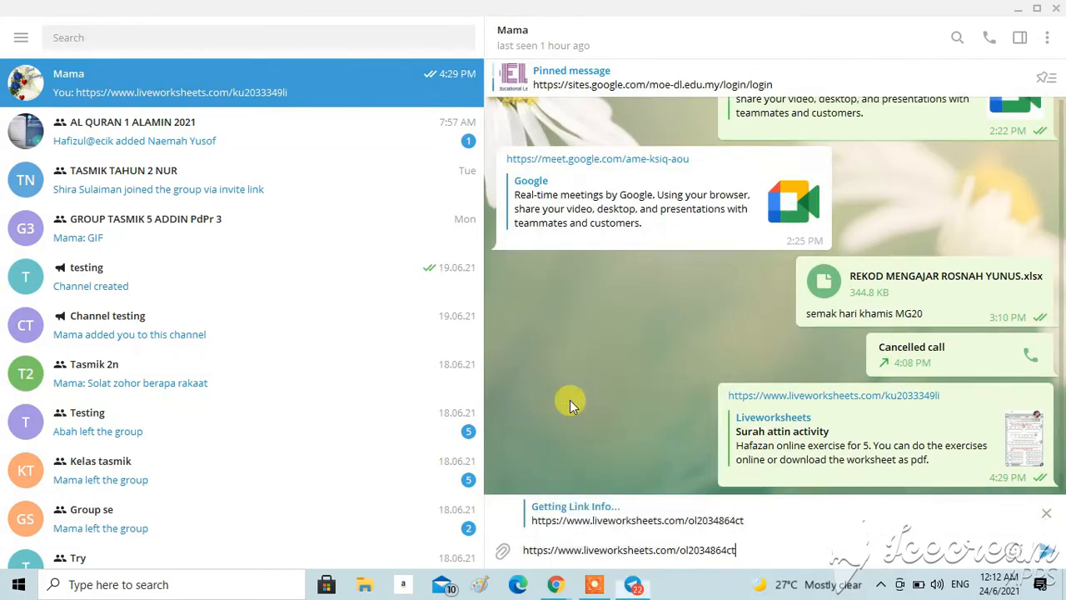
pyautogui.click(1044, 551)
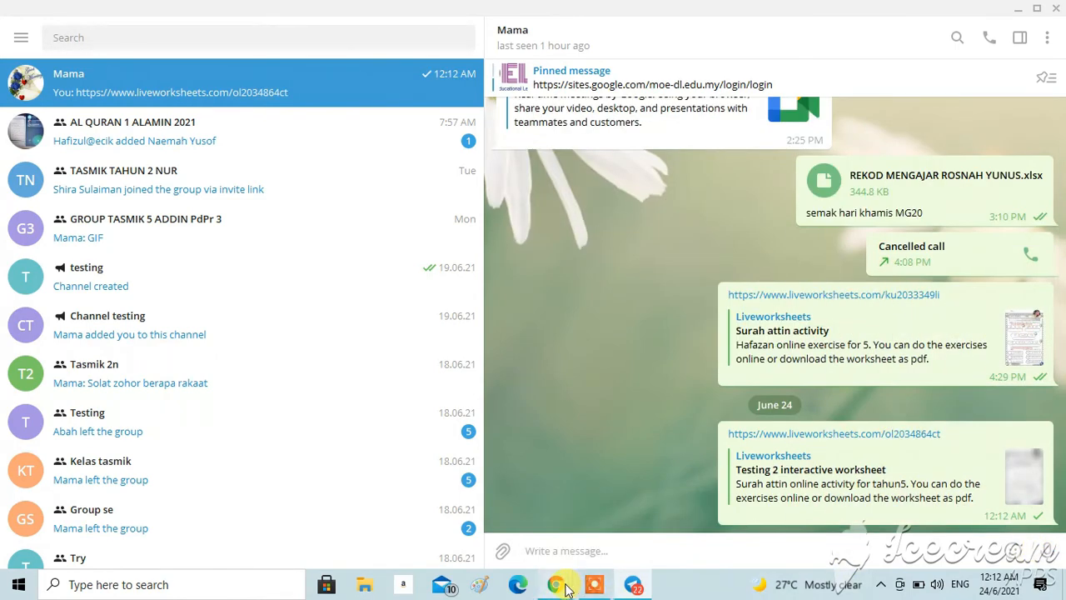
# Step: Return to the Testing 2 worksheet in Chrome and open Add students for the 5 ADDIN 2021 group
pyautogui.moveTo(565, 588)
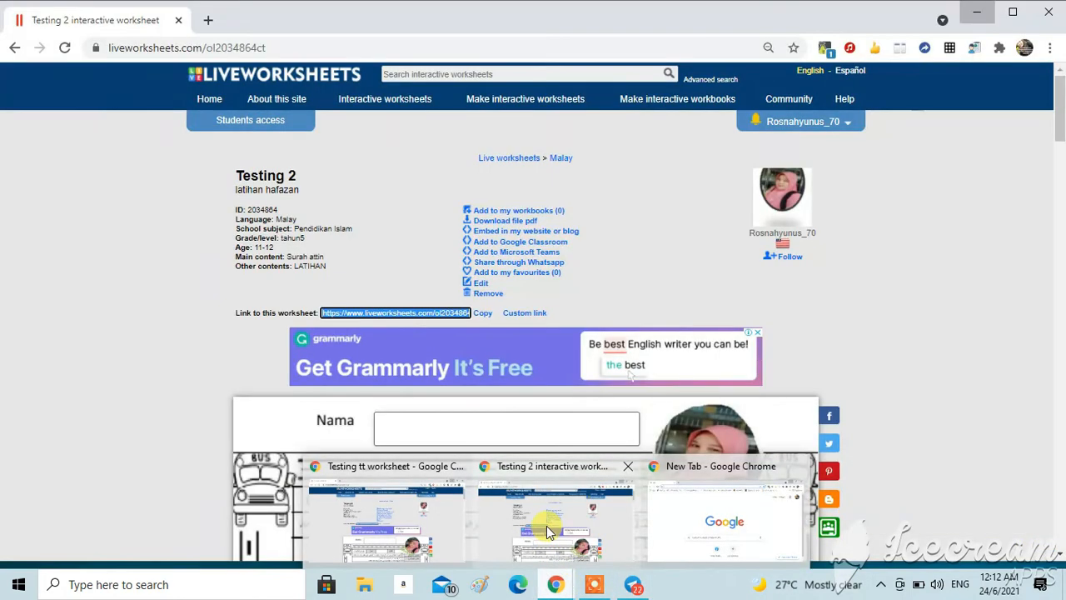
pyautogui.click(546, 526)
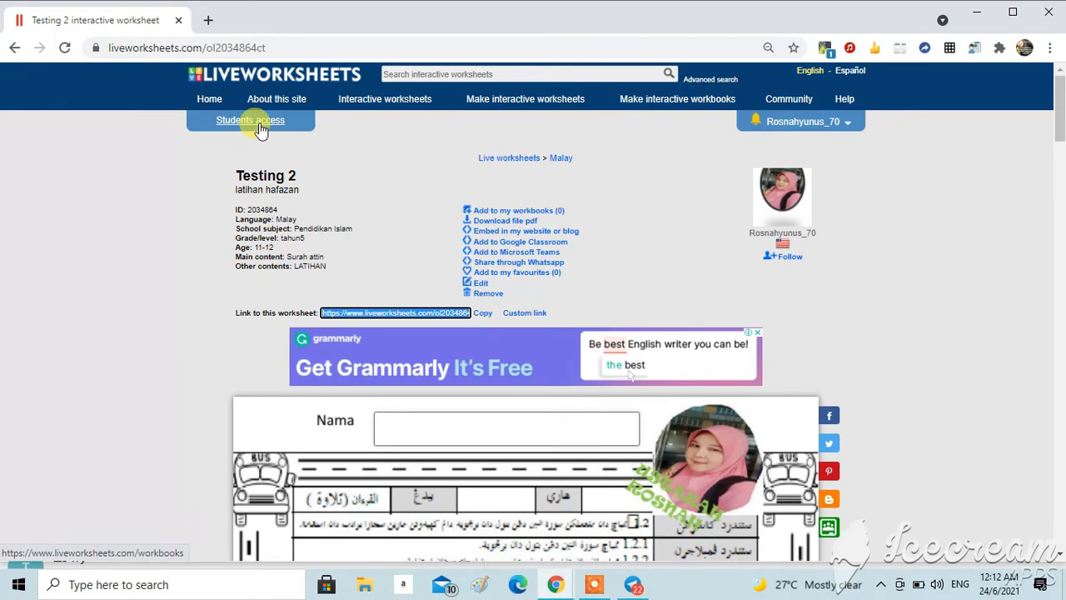
pyautogui.click(848, 126)
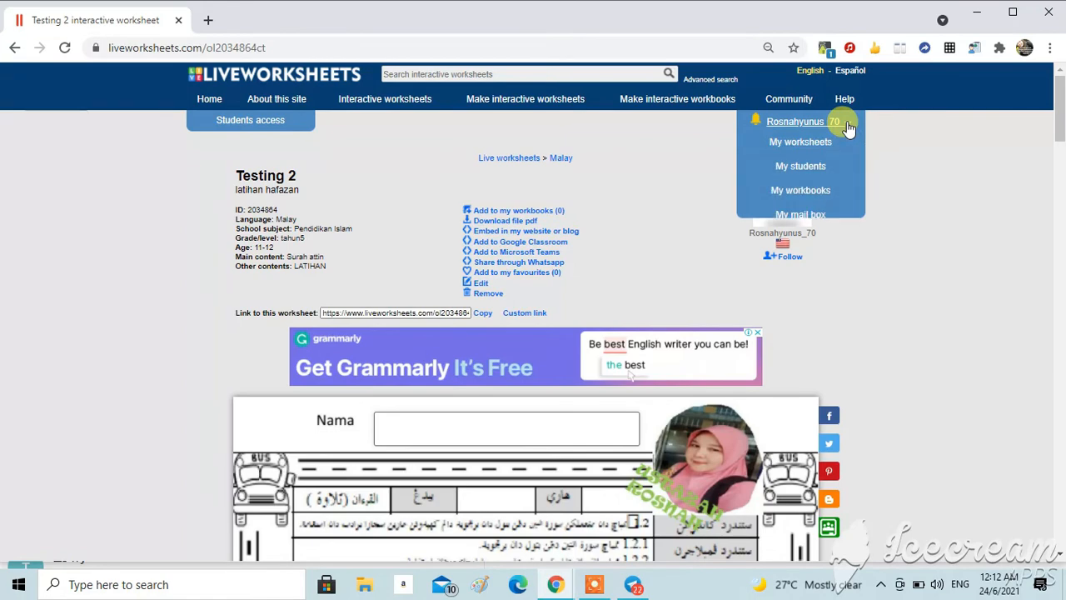
pyautogui.click(815, 169)
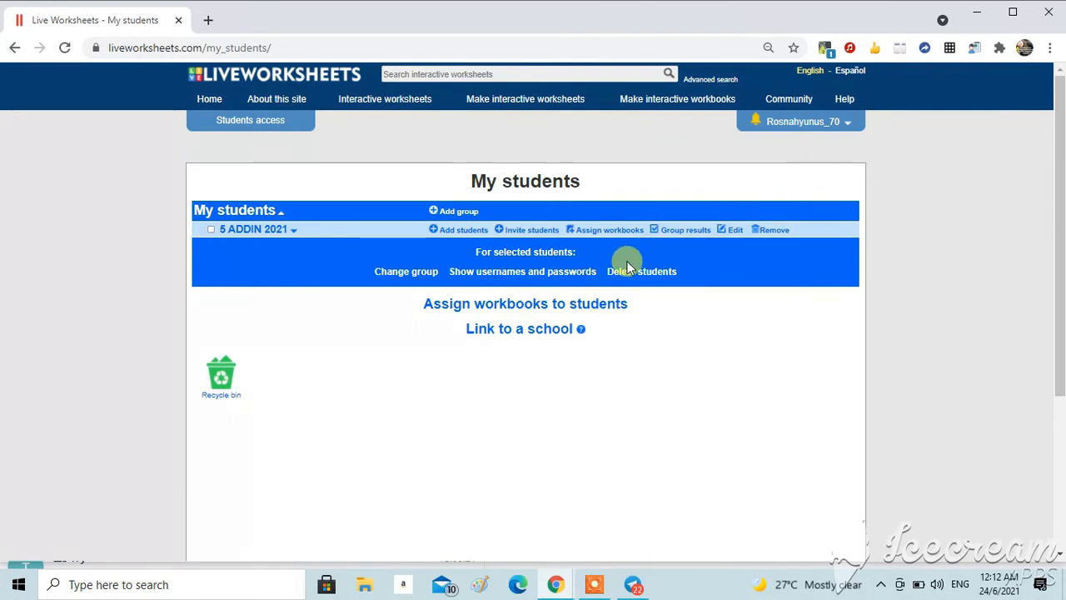
pyautogui.click(456, 231)
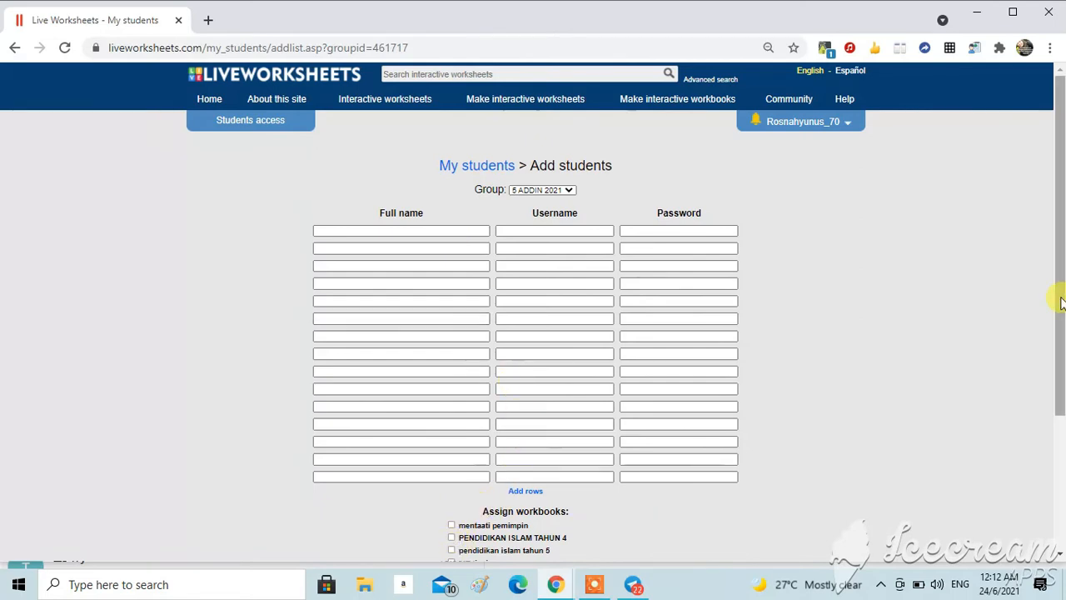
pyautogui.scroll(-1, 1061, 302)
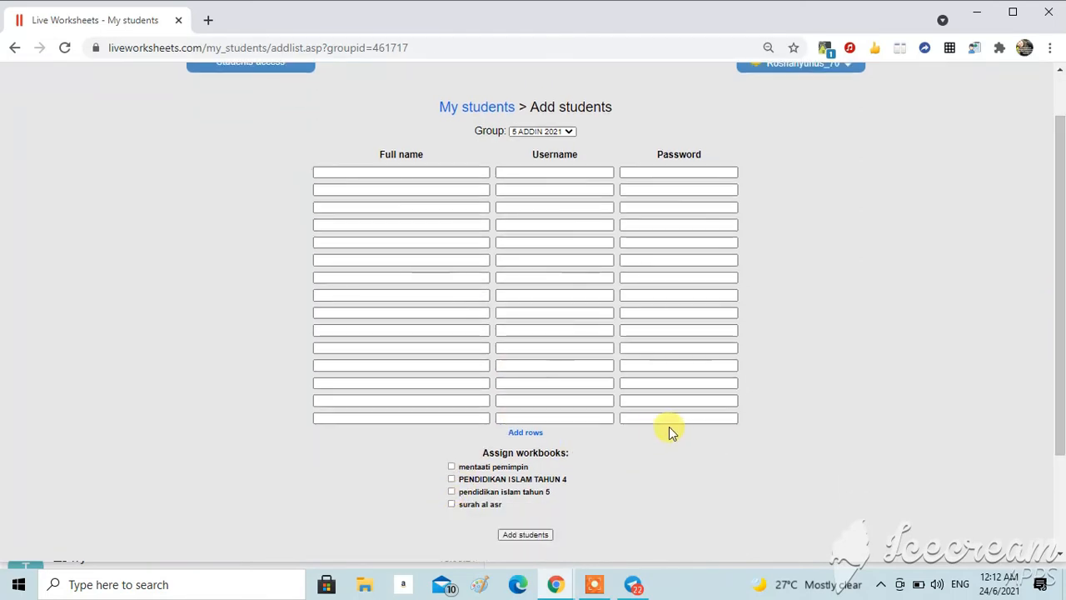
# Step: Open the results of the 5 ADDIN 2021 group and scroll through the students' workbook results
pyautogui.moveTo(1058, 352); pyautogui.dragTo(1061, 287)
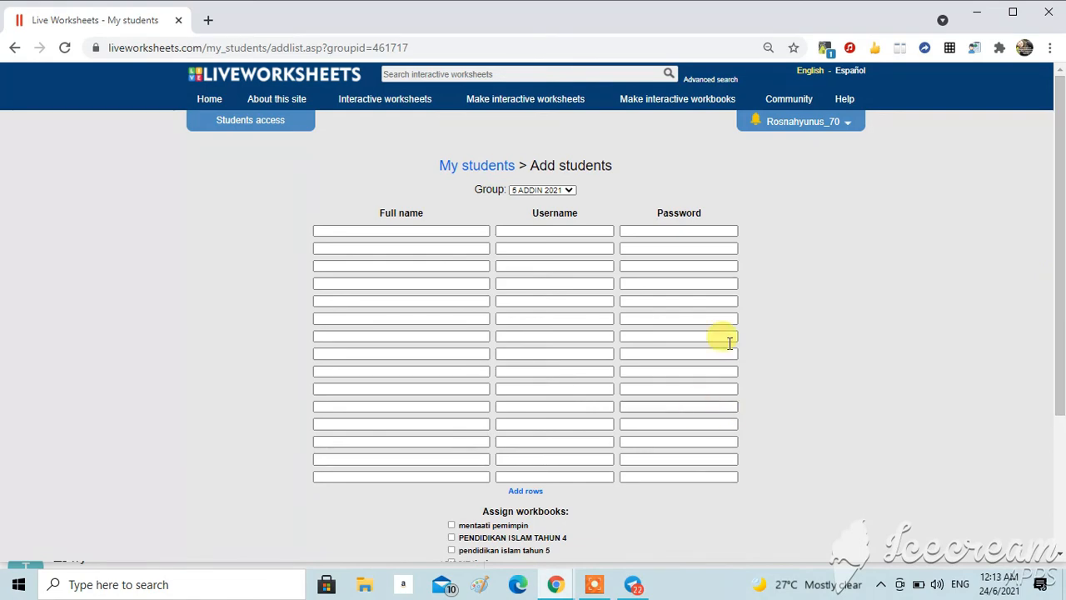
pyautogui.click(848, 132)
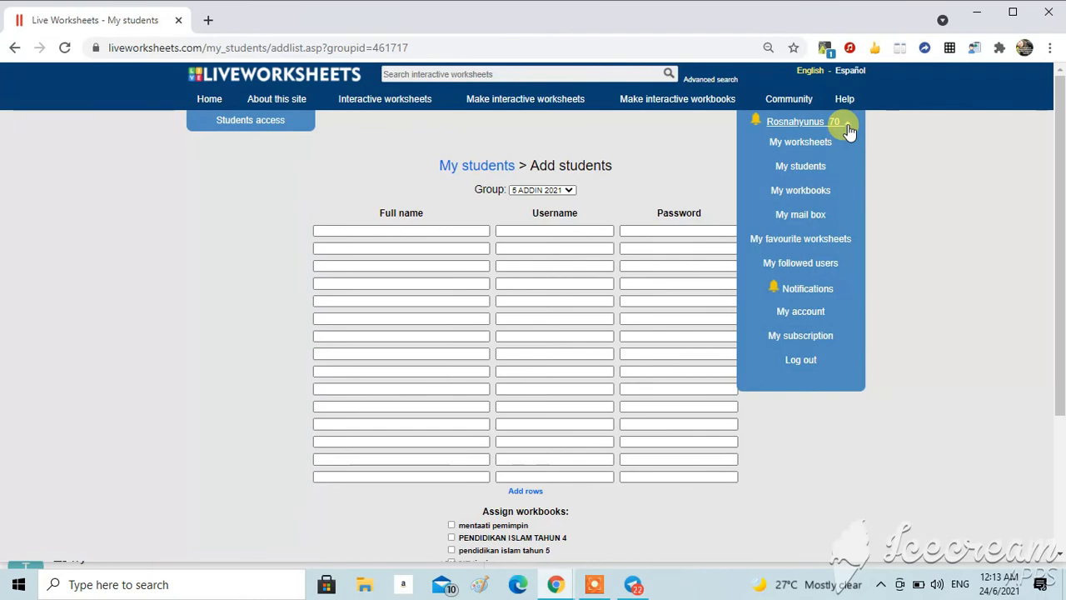
pyautogui.click(800, 167)
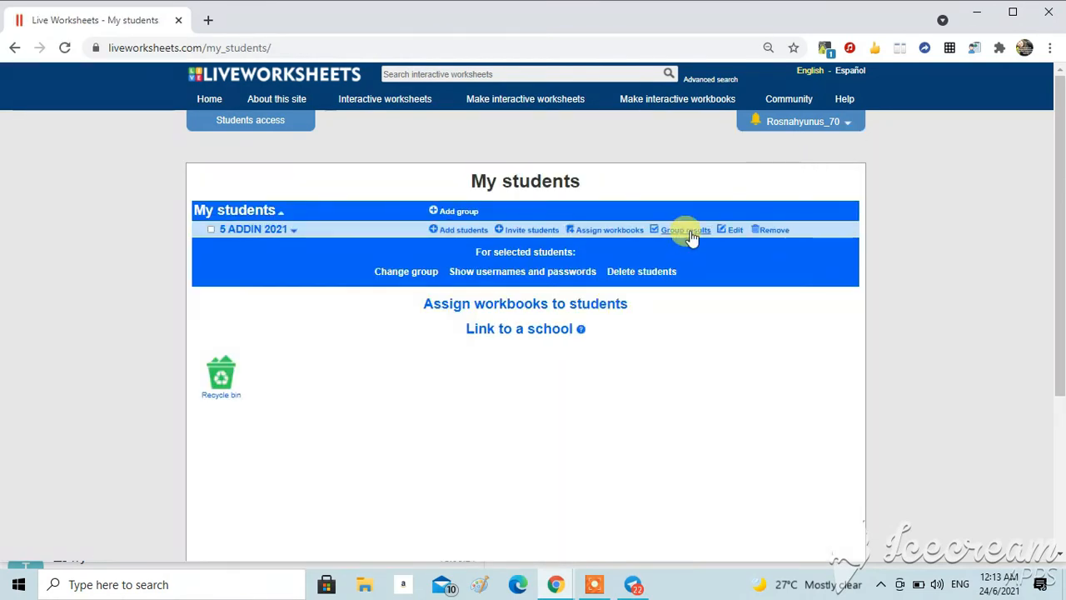
pyautogui.click(689, 230)
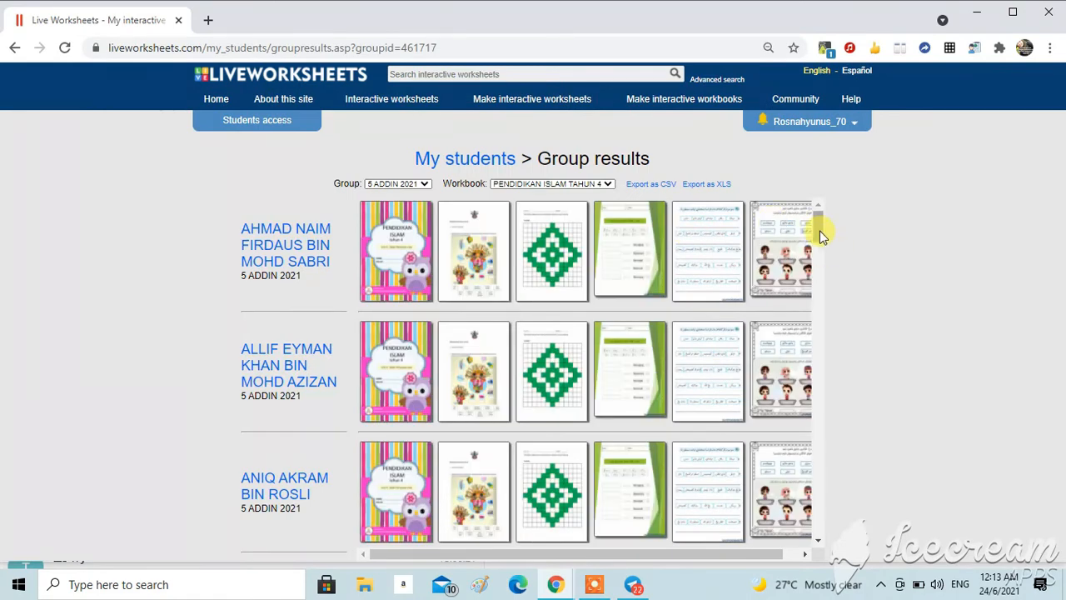
pyautogui.scroll(-1, 819, 230)
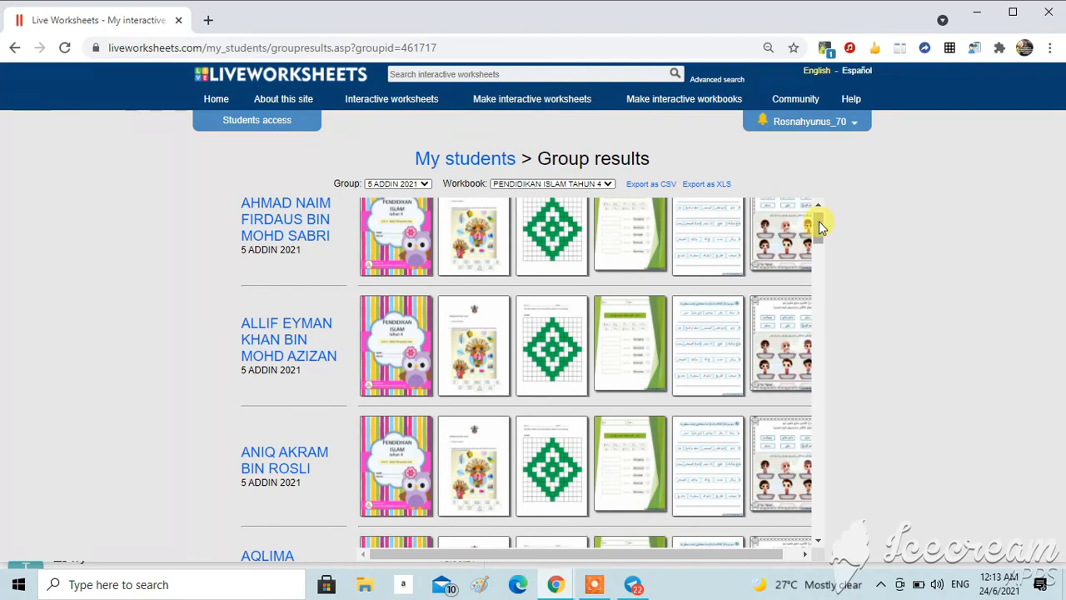
pyautogui.moveTo(819, 235); pyautogui.dragTo(837, 256)
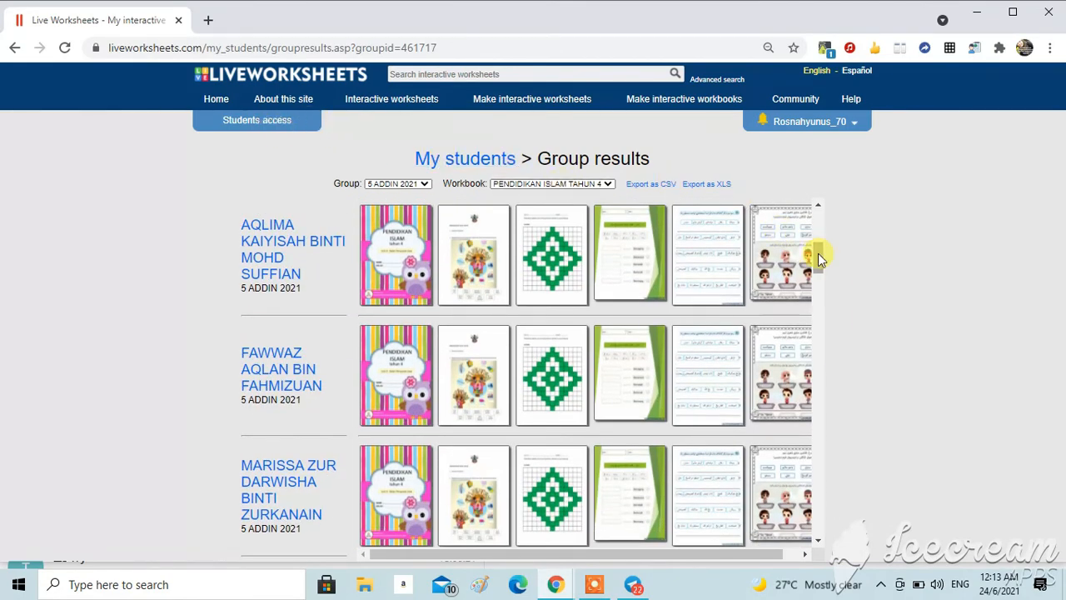
pyautogui.moveTo(818, 252); pyautogui.dragTo(818, 220)
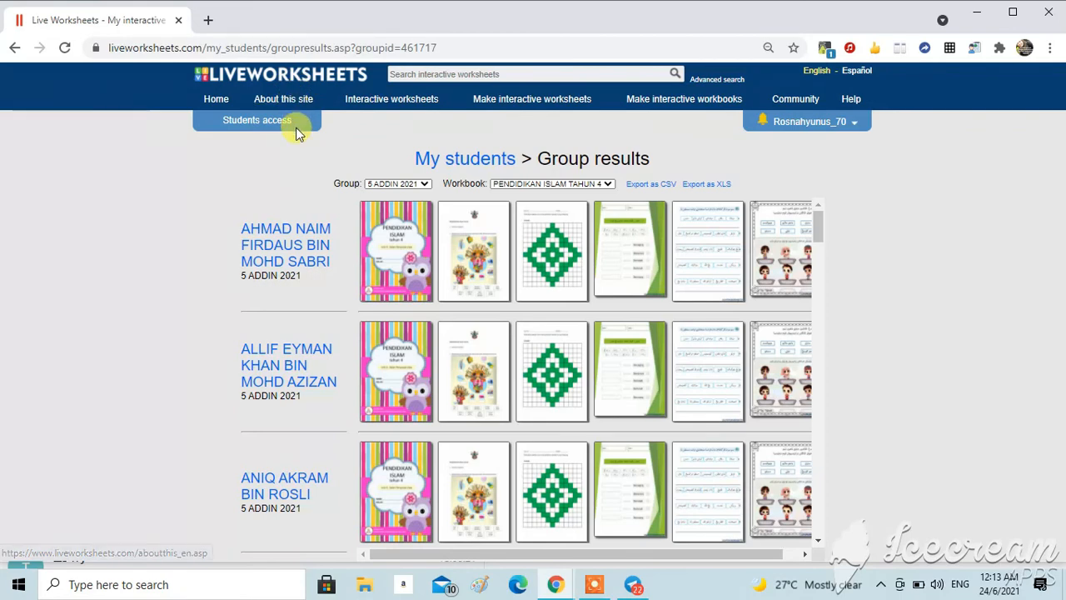
# Step: Preview the Students access login page and return to the group results
pyautogui.click(271, 129)
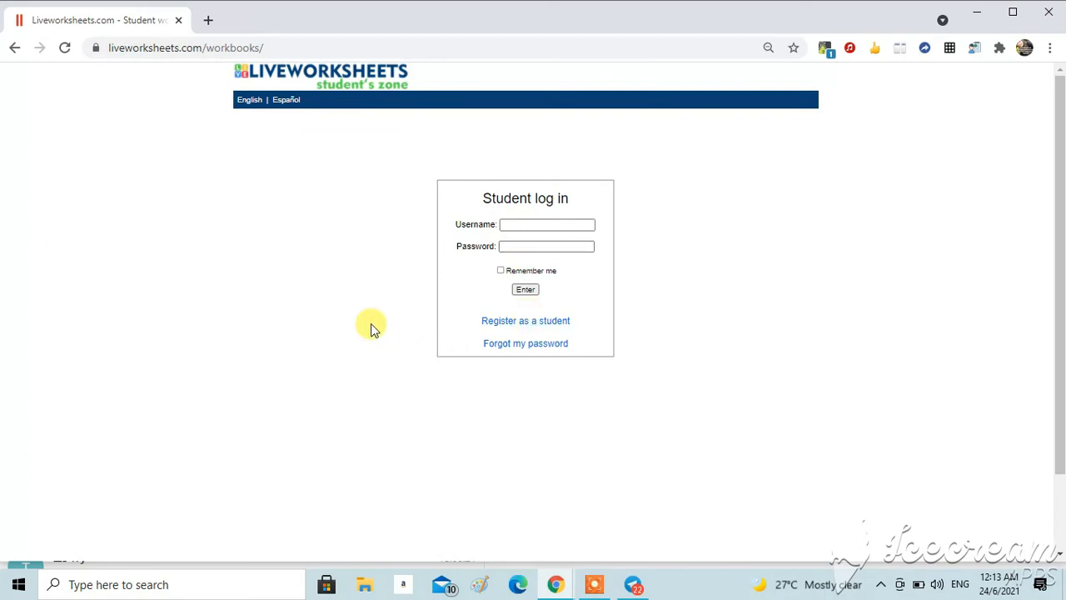
pyautogui.click(12, 51)
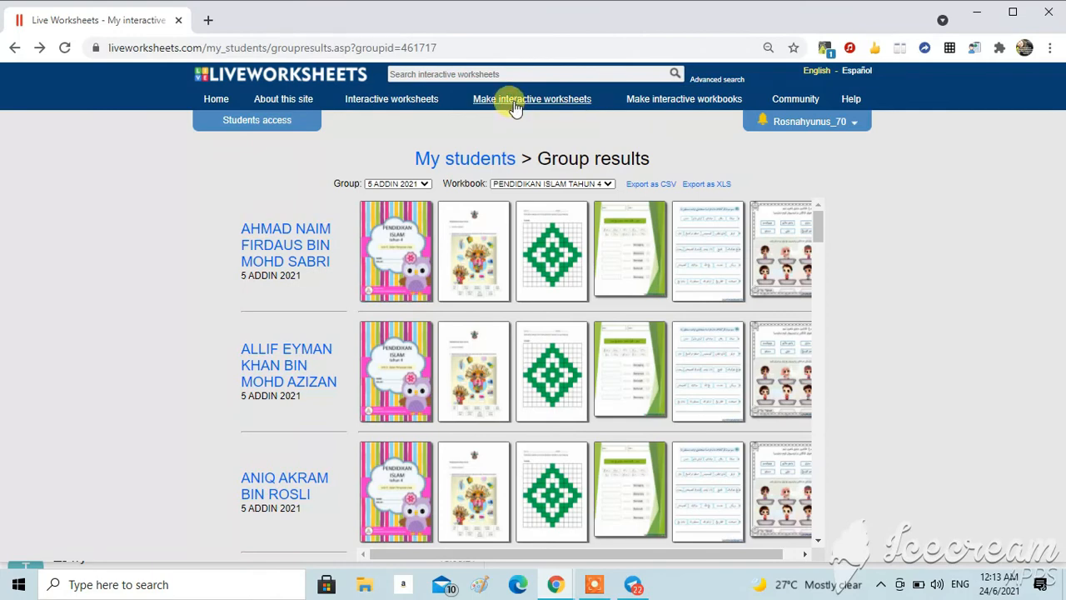
# Step: Open My worksheets and open the Testing 2 worksheet
pyautogui.moveTo(515, 106)
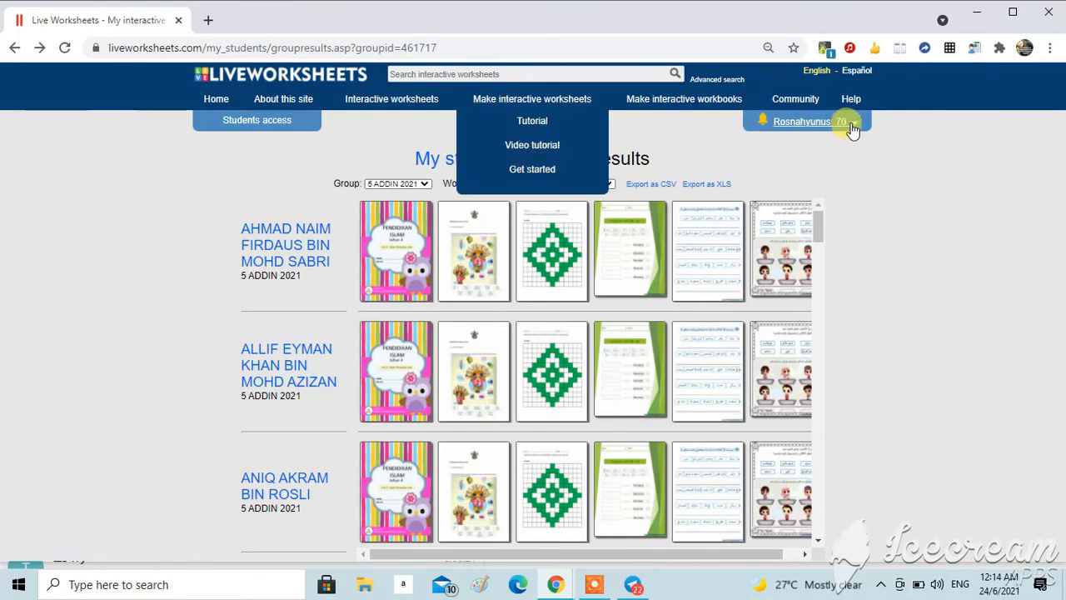
pyautogui.moveTo(848, 125)
pyautogui.click(822, 145)
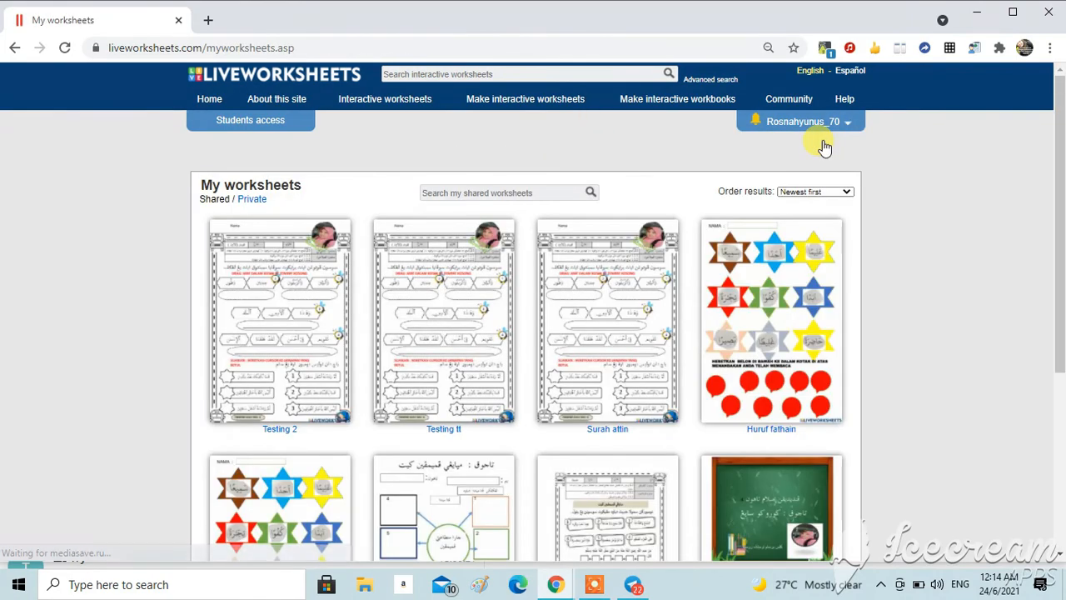
pyautogui.click(275, 341)
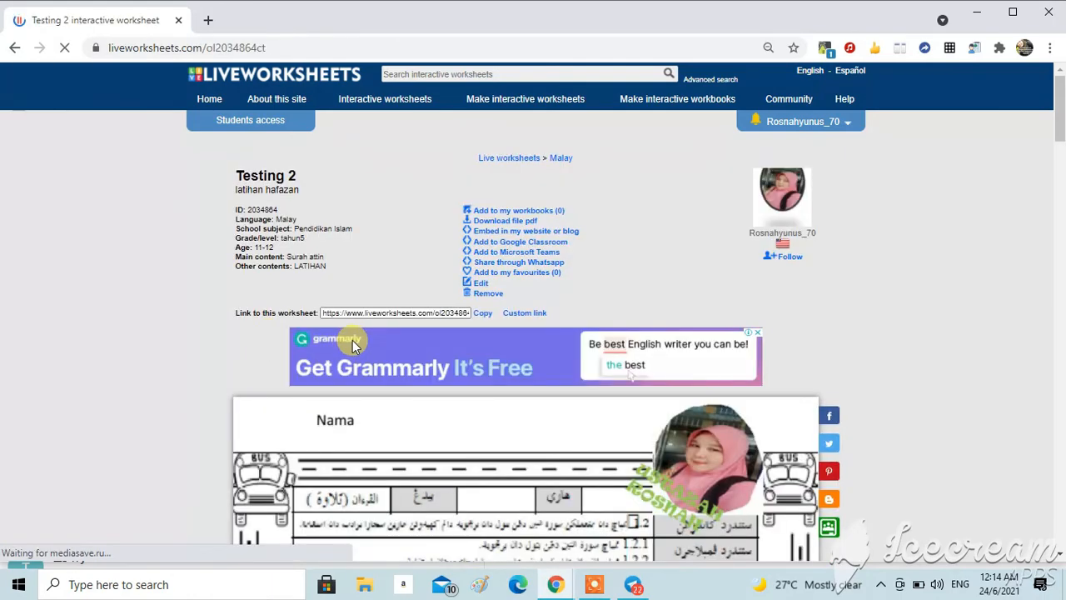
# Step: Open the Surah attin worksheet from the account menu
pyautogui.click(851, 127)
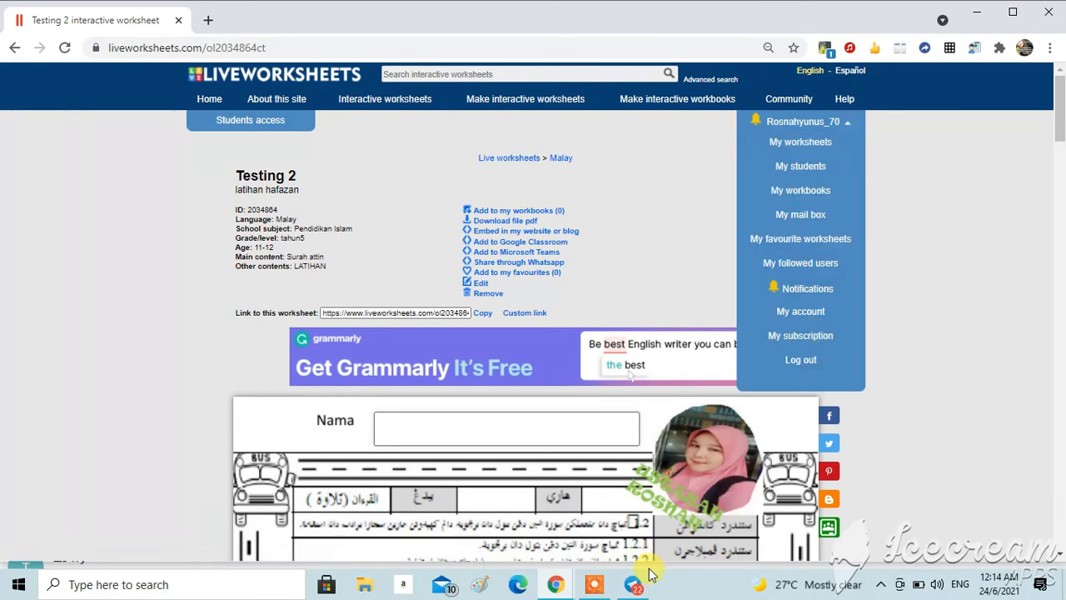
pyautogui.click(594, 587)
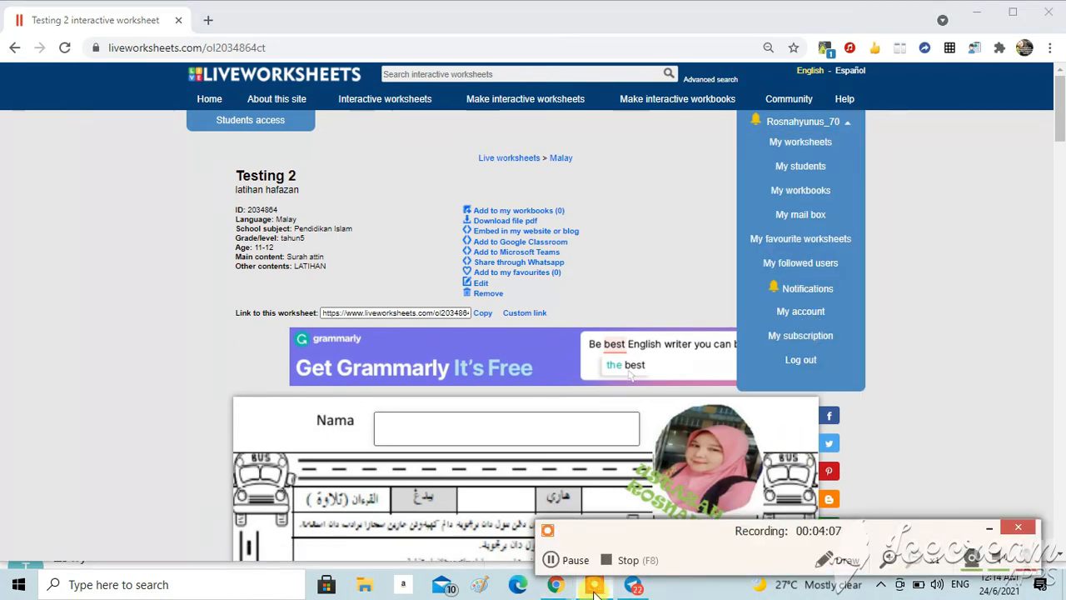
pyautogui.click(614, 565)
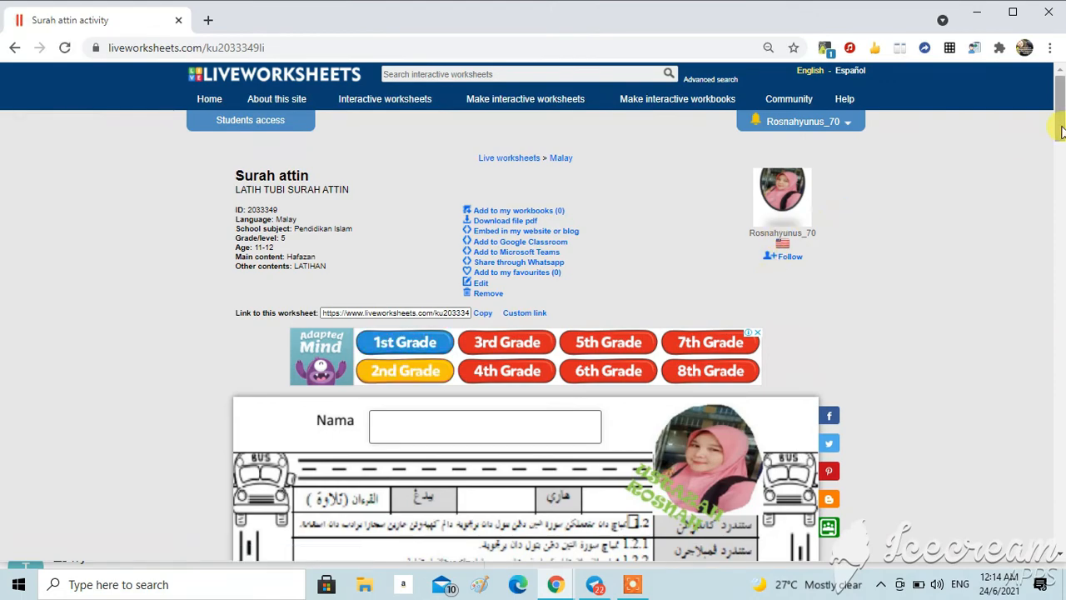
# Step: Scroll to the first exercise and drag the word tiles of verses 1 and 2 into their blank boxes
pyautogui.moveTo(1060, 131); pyautogui.dragTo(1060, 200)
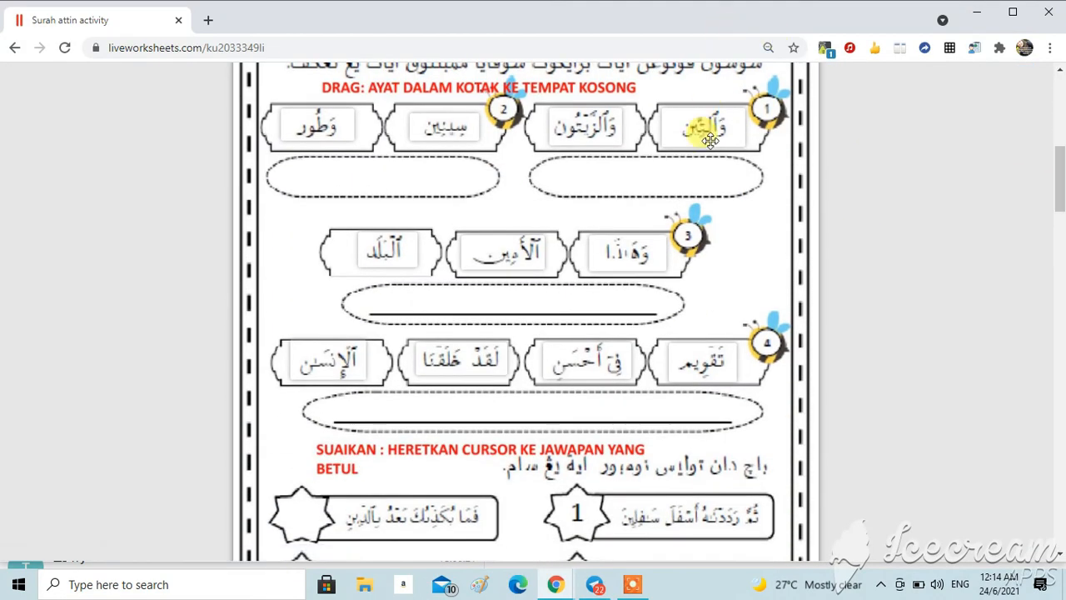
pyautogui.moveTo(704, 125); pyautogui.dragTo(702, 167)
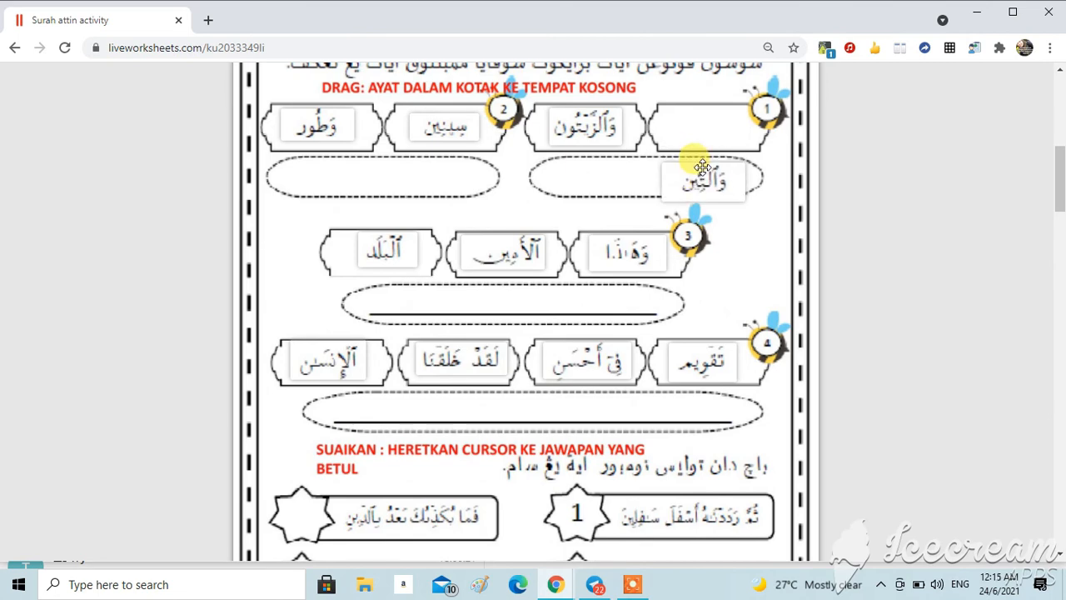
pyautogui.moveTo(584, 129); pyautogui.dragTo(598, 172)
pyautogui.moveTo(452, 133); pyautogui.dragTo(461, 165)
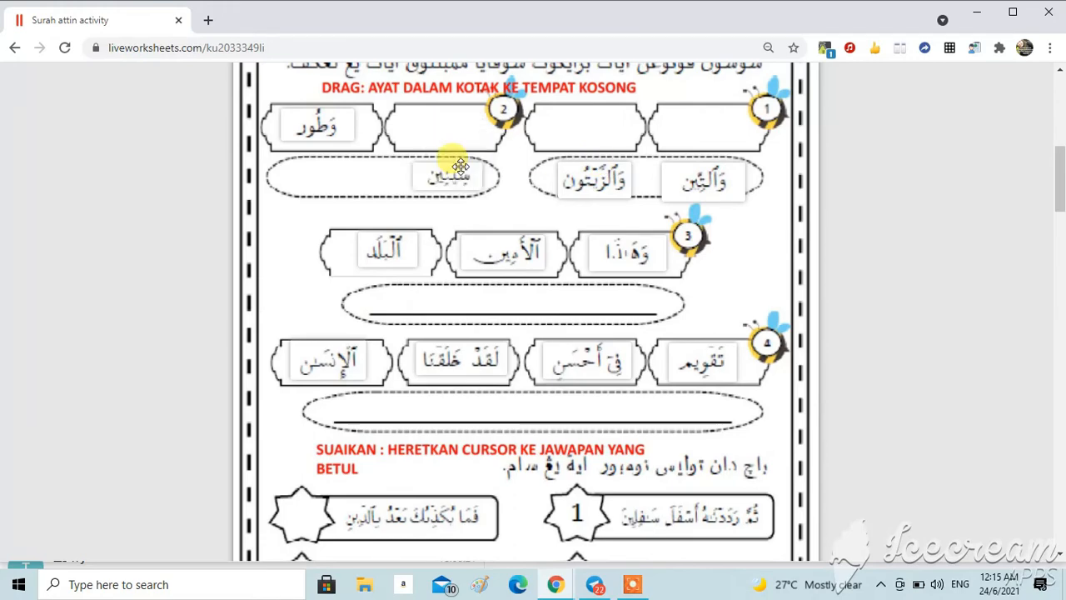
pyautogui.moveTo(311, 123); pyautogui.dragTo(345, 171)
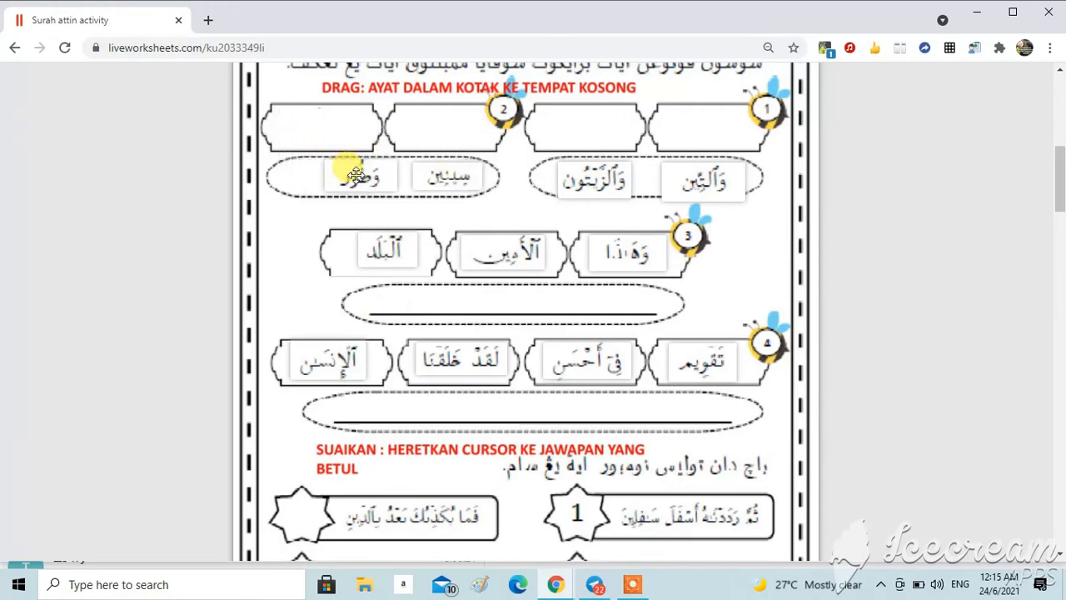
# Step: Drag the three word tiles of verse 3 into its blank box
pyautogui.moveTo(628, 239); pyautogui.dragTo(616, 300)
pyautogui.moveTo(516, 258); pyautogui.dragTo(519, 297)
pyautogui.moveTo(516, 254); pyautogui.dragTo(535, 305)
pyautogui.moveTo(392, 243); pyautogui.dragTo(487, 311)
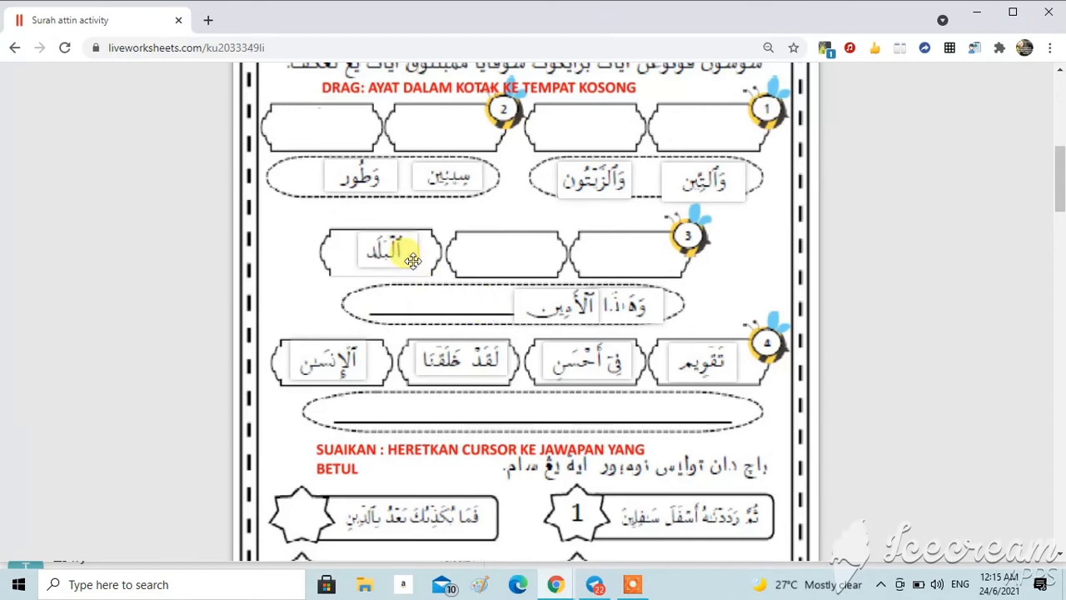
pyautogui.moveTo(375, 238); pyautogui.dragTo(485, 311)
pyautogui.moveTo(381, 245); pyautogui.dragTo(465, 294)
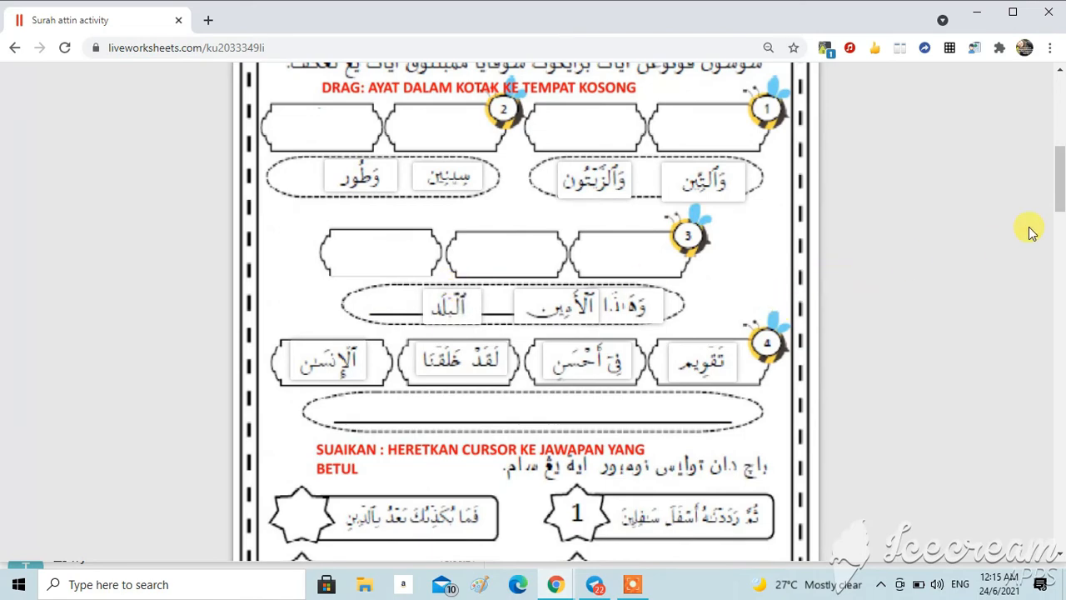